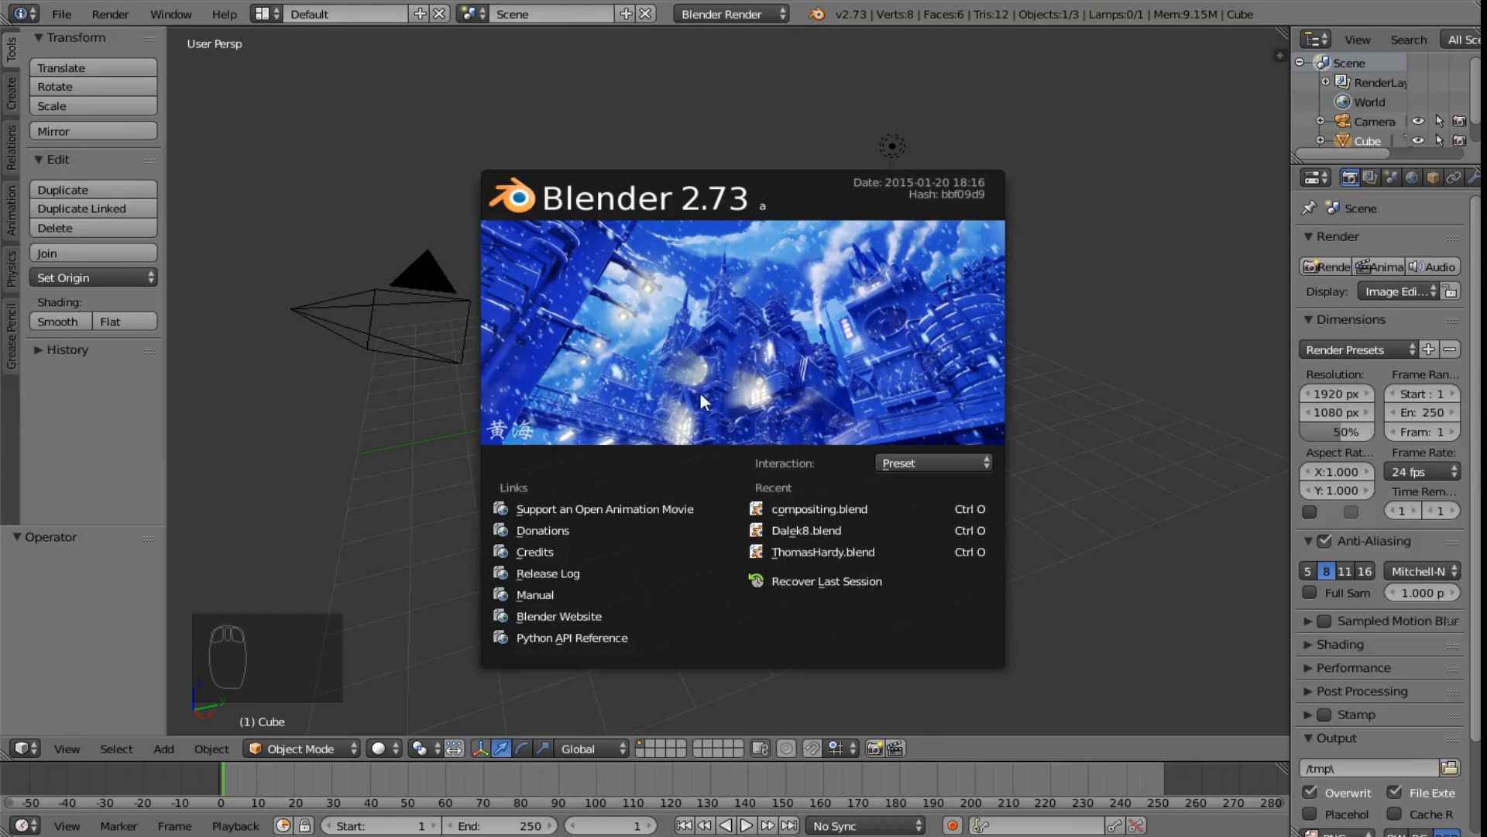
Dismiss the splash screen and view the default scene from several distances and angles.
{"action": "left_click", "coordinate": [1066, 397]}
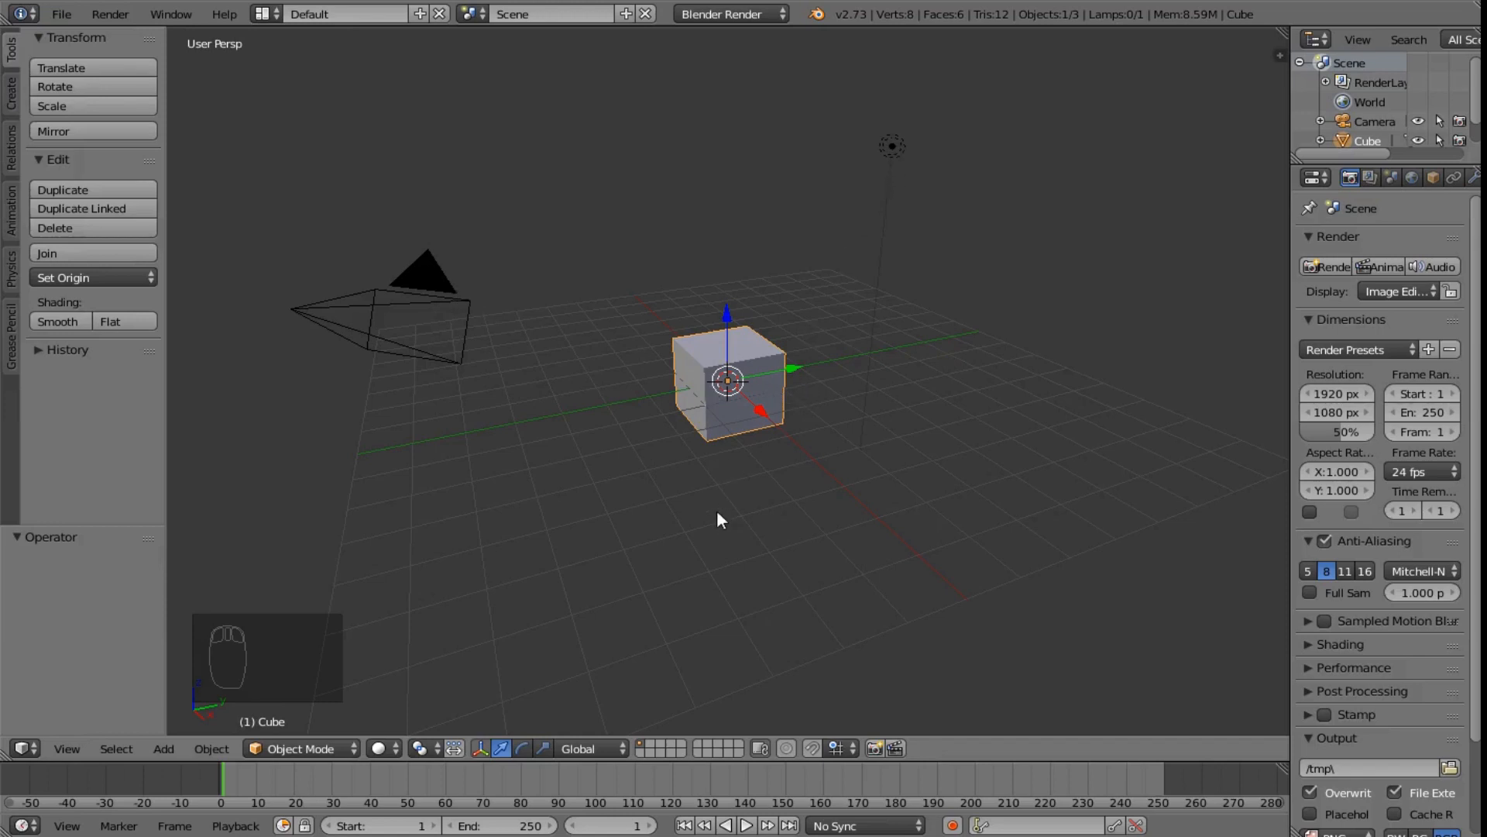
{"action": "scroll", "coordinate": [726, 488], "scroll_direction": "up", "scroll_amount": 5}
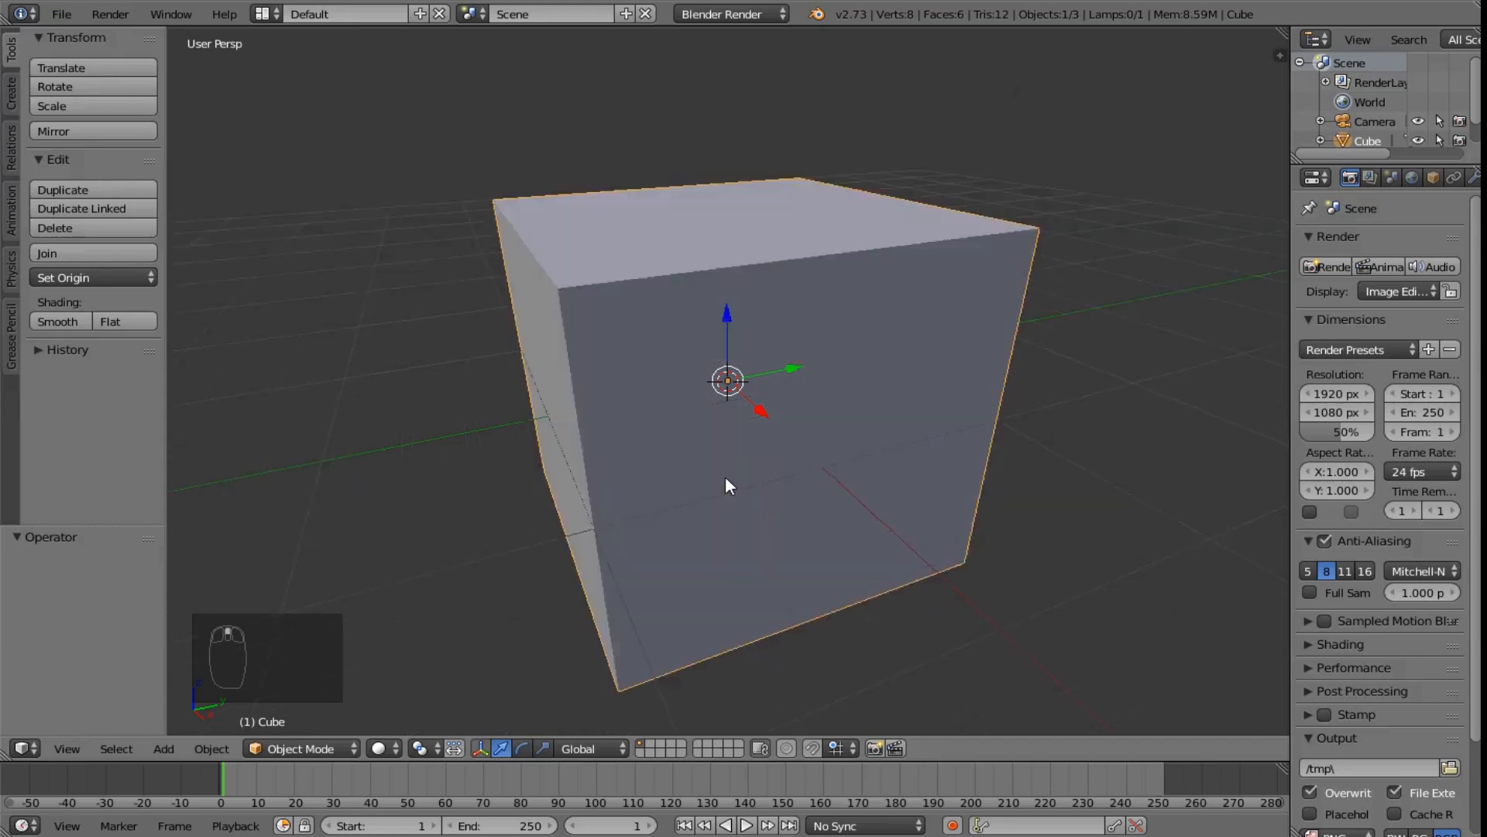
{"action": "scroll", "coordinate": [725, 477], "scroll_direction": "down", "scroll_amount": 5}
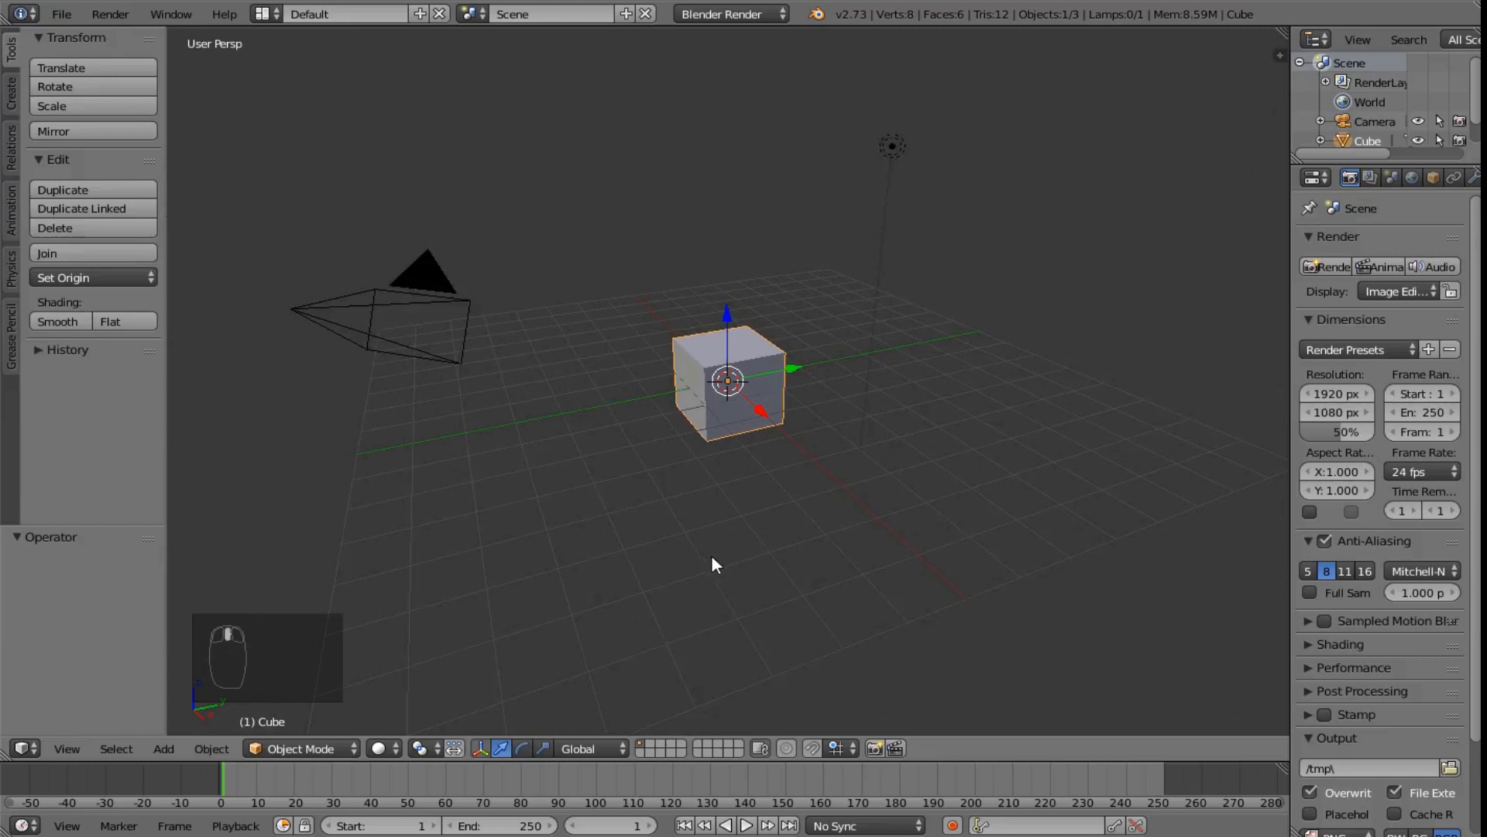
{"action": "mouse_move", "coordinate": [711, 555]}
{"action": "middle_mouse_down"}
{"action": "mouse_move", "coordinate": [574, 533]}
{"action": "mouse_move", "coordinate": [619, 388]}
{"action": "mouse_move", "coordinate": [894, 532]}
{"action": "mouse_move", "coordinate": [718, 614]}
{"action": "mouse_move", "coordinate": [690, 536]}
{"action": "middle_mouse_up"}
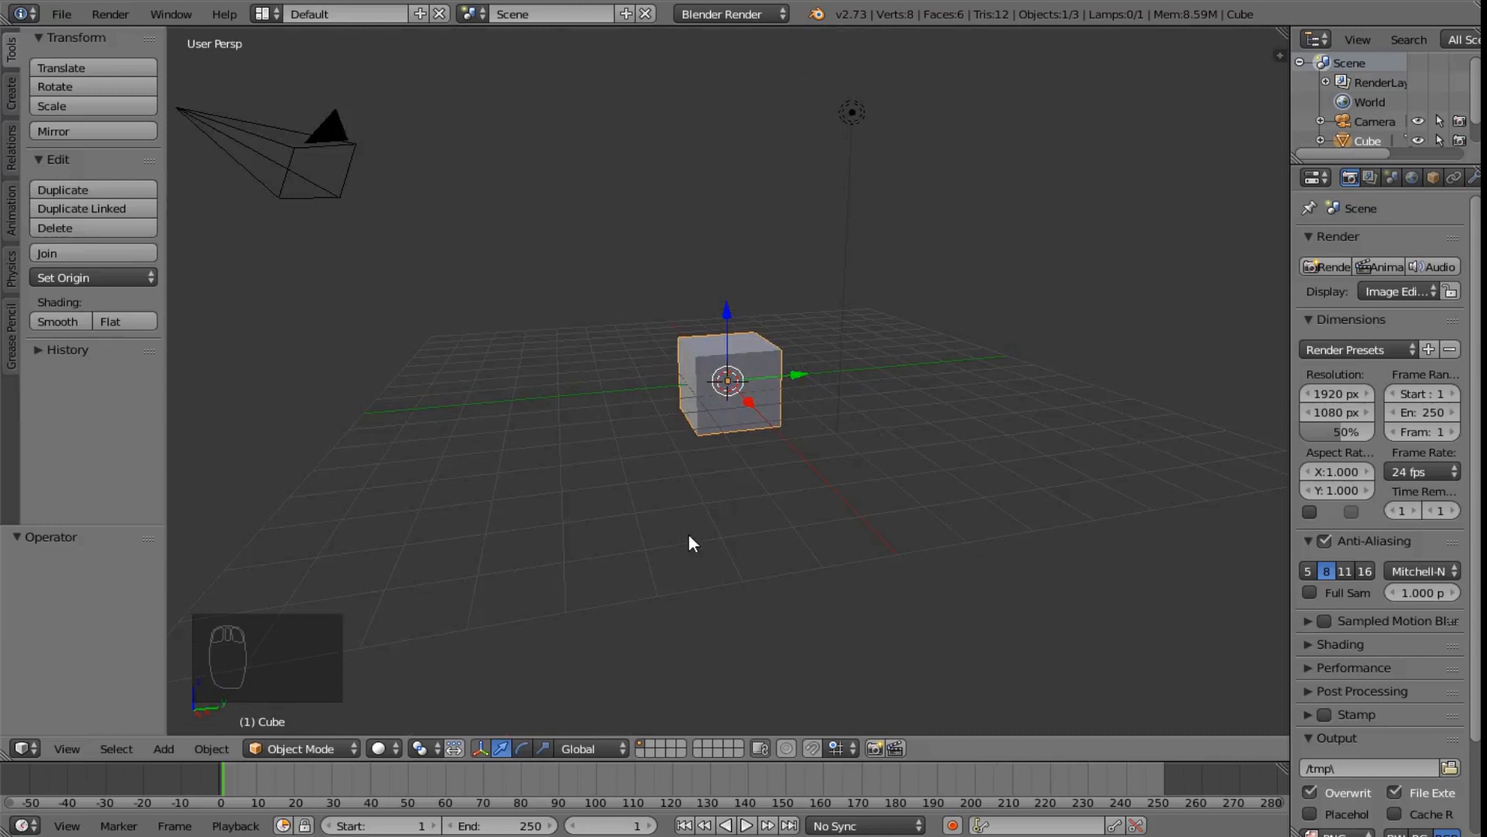
{"action": "scroll", "coordinate": [690, 536], "scroll_direction": "down", "scroll_amount": 1}
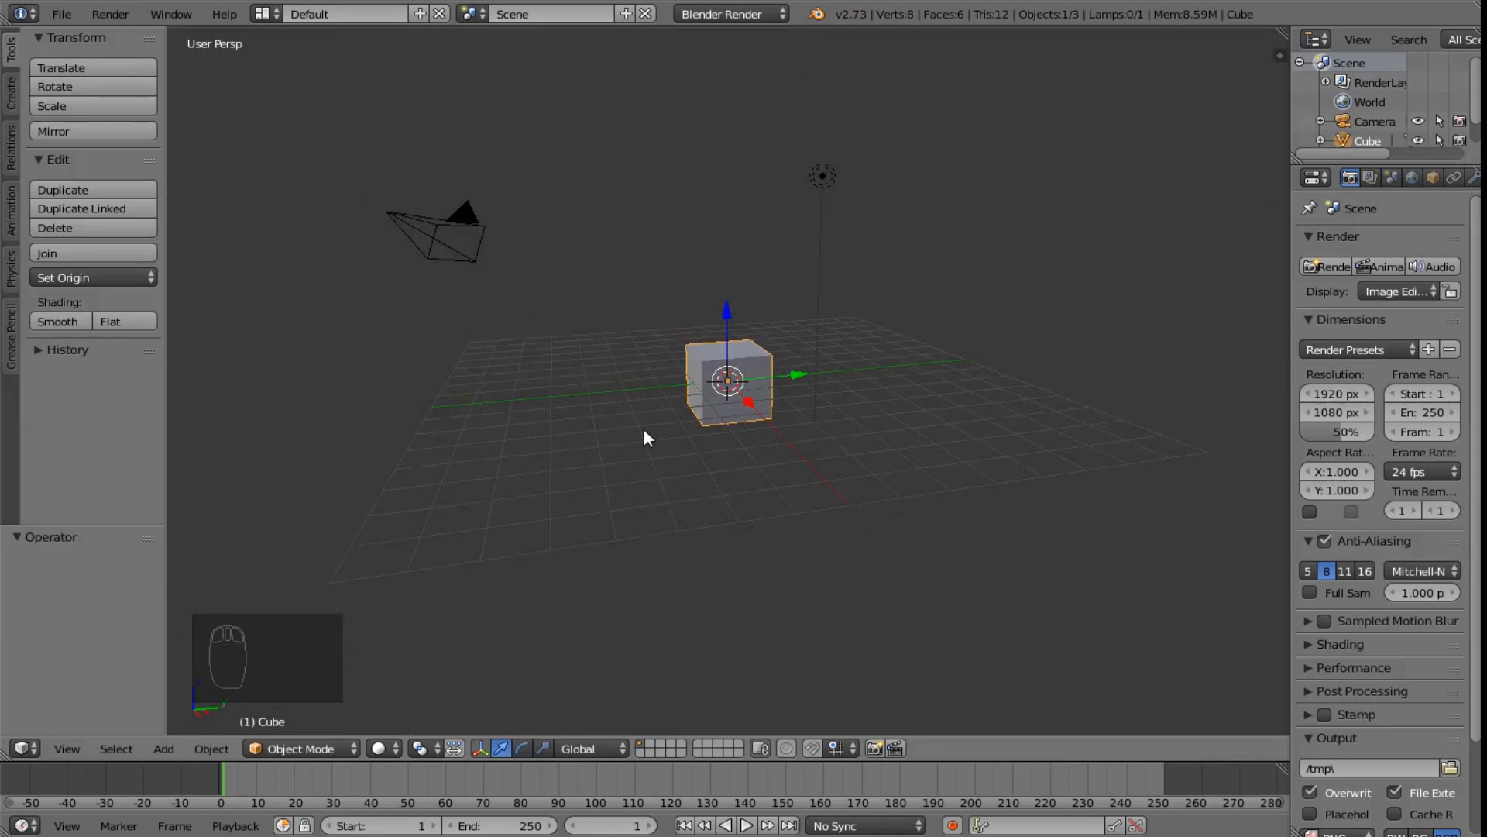
{"action": "scroll", "coordinate": [812, 403], "scroll_direction": "up", "scroll_amount": 1}
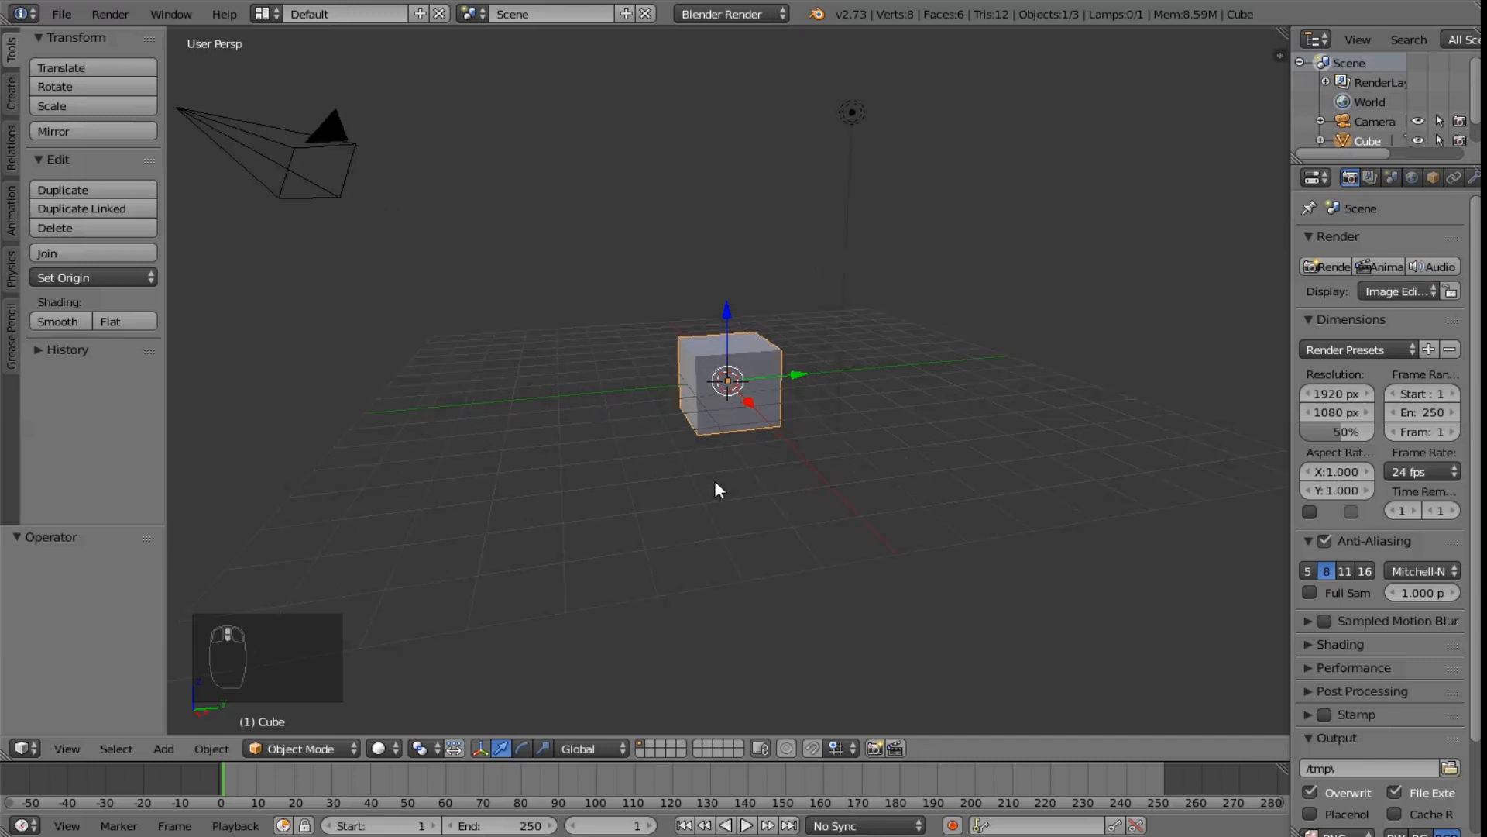
{"action": "mouse_move", "coordinate": [715, 482]}
{"action": "middle_mouse_down"}
{"action": "mouse_move", "coordinate": [820, 482]}
{"action": "mouse_move", "coordinate": [890, 502]}
{"action": "mouse_move", "coordinate": [588, 576]}
{"action": "mouse_move", "coordinate": [661, 420]}
{"action": "mouse_move", "coordinate": [719, 491]}
{"action": "middle_mouse_up"}
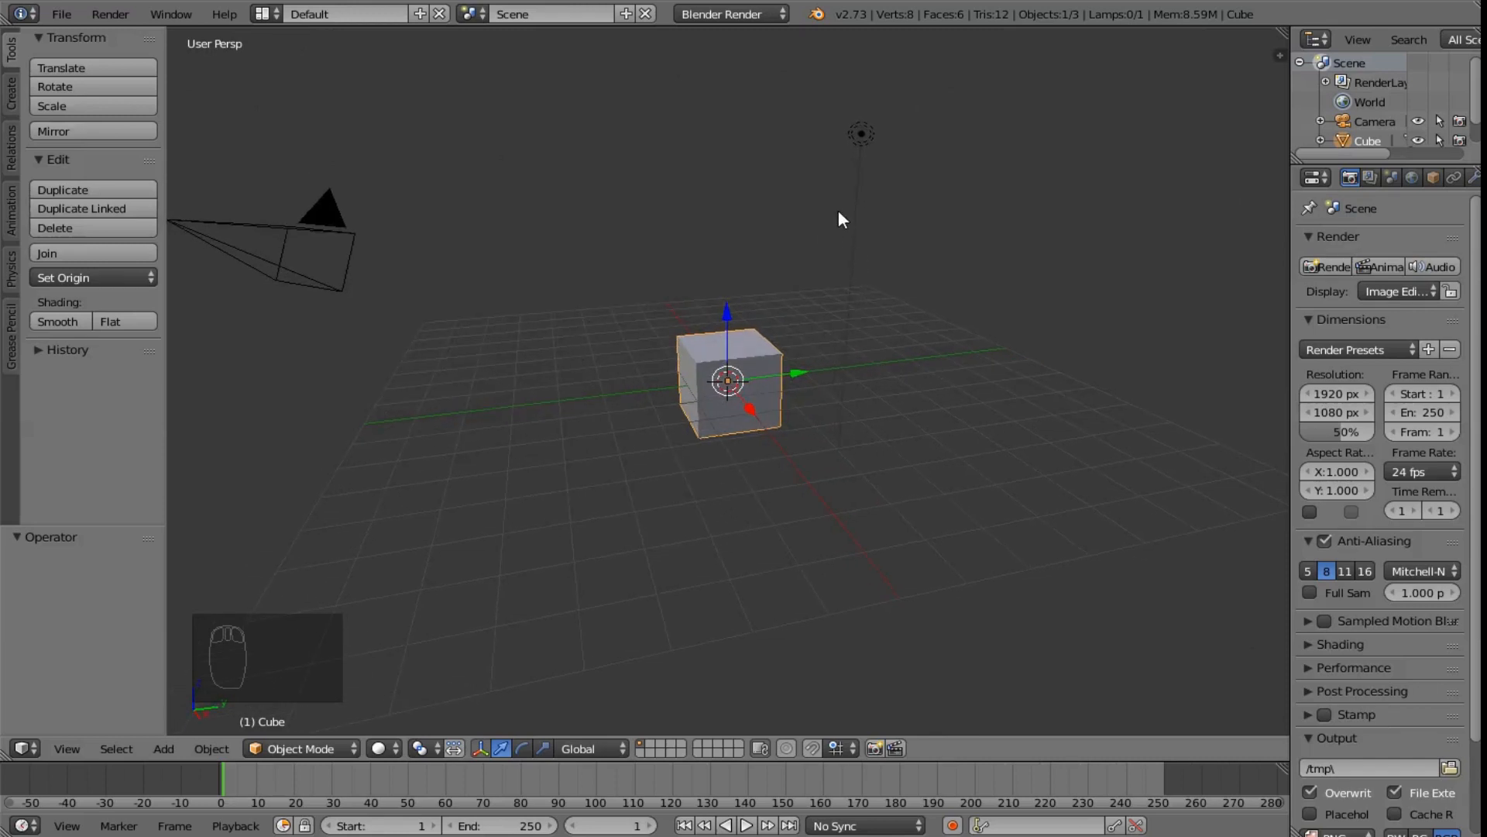
Select the cube and the lamp in turn and examine the lamp's position relative to the cube.
{"action": "right_click", "coordinate": [751, 361]}
{"action": "right_click", "coordinate": [861, 134]}
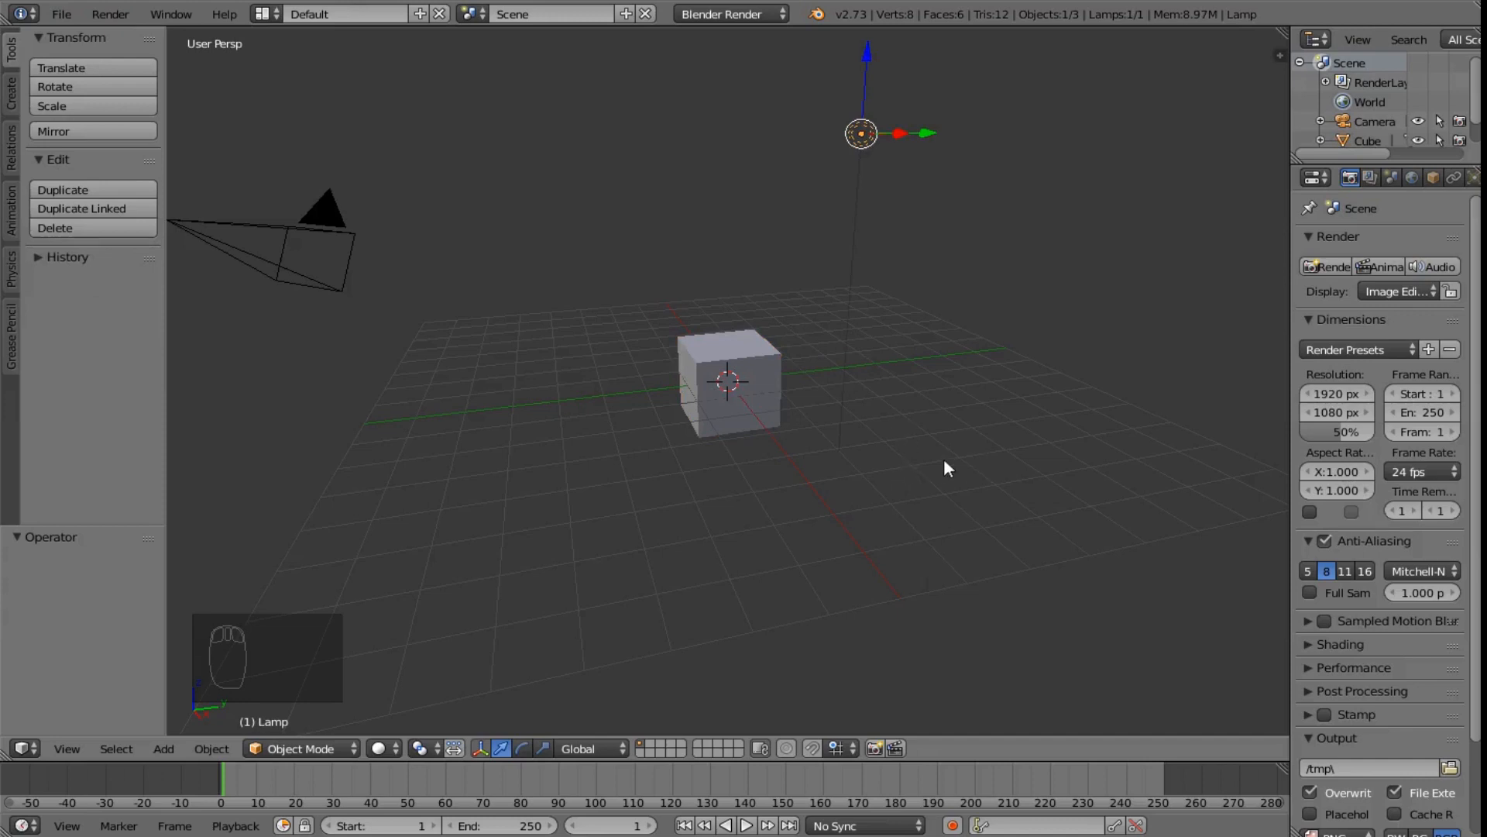
{"action": "middle_click_drag", "start_coordinate": [945, 461], "coordinate": [1018, 461]}
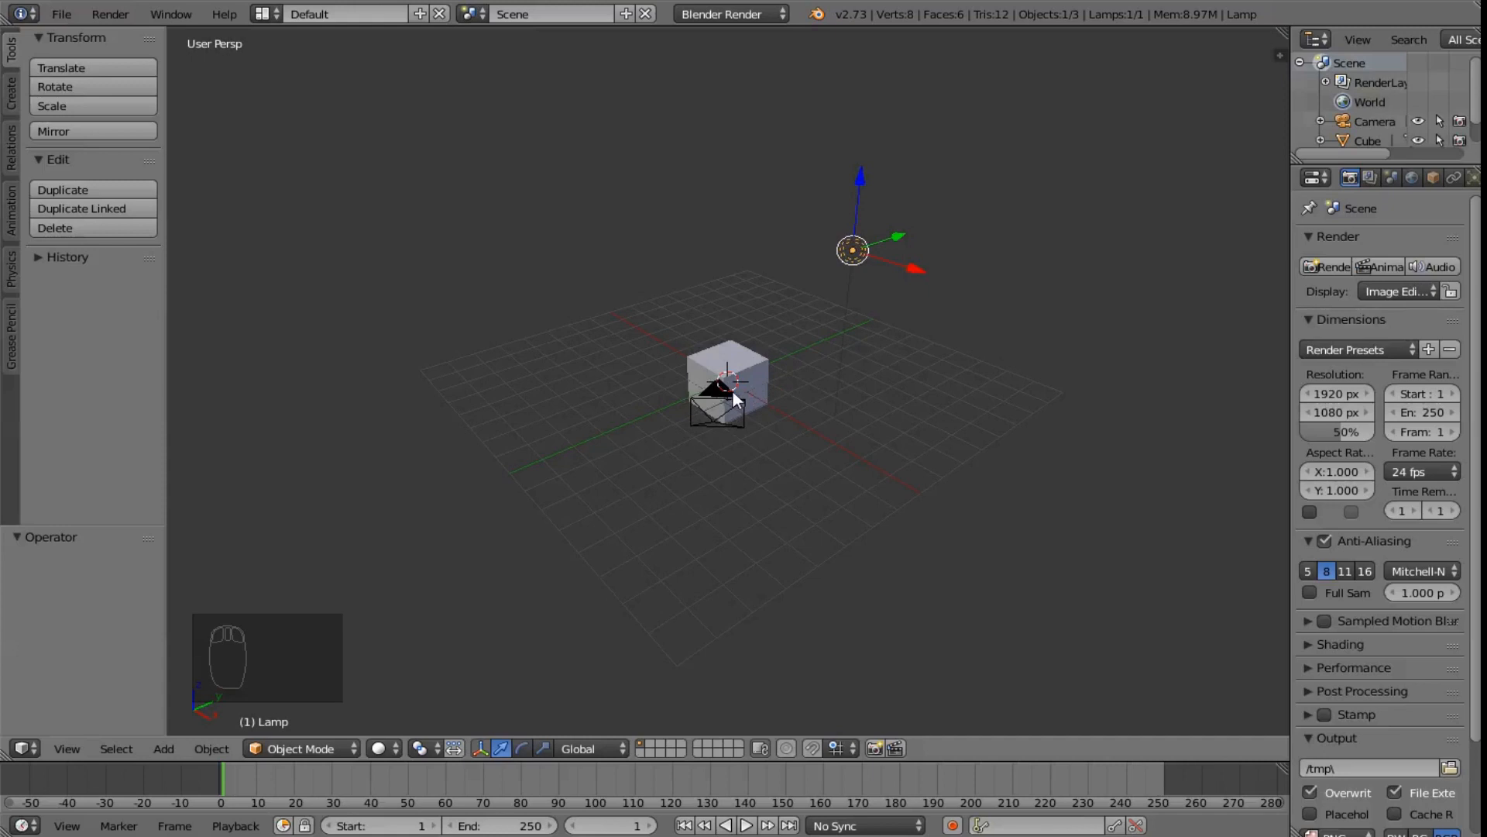
{"action": "middle_click_drag", "start_coordinate": [811, 435], "coordinate": [775, 414]}
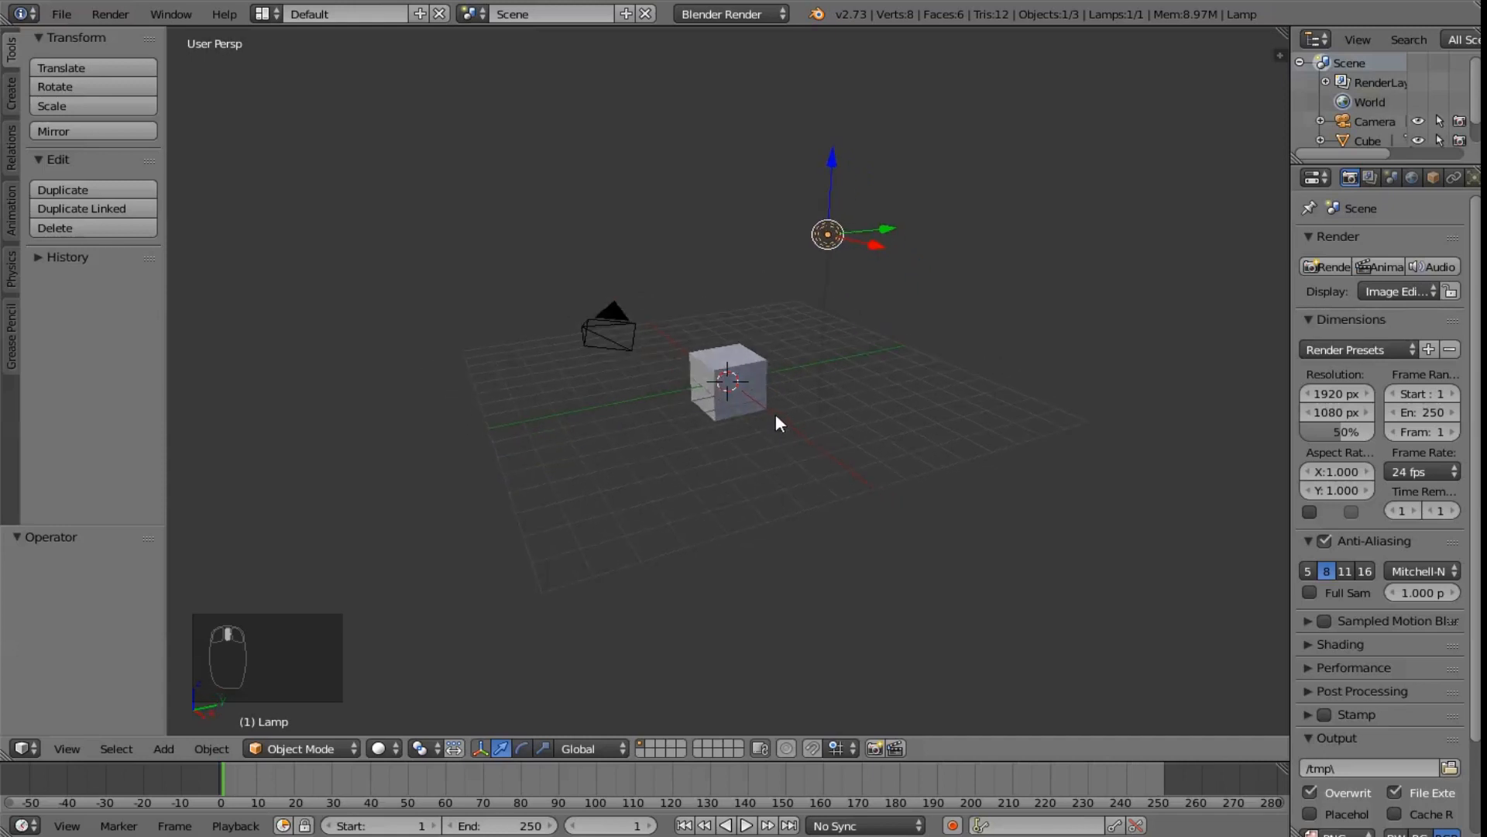
{"action": "scroll", "coordinate": [701, 392], "scroll_direction": "up", "scroll_amount": 5}
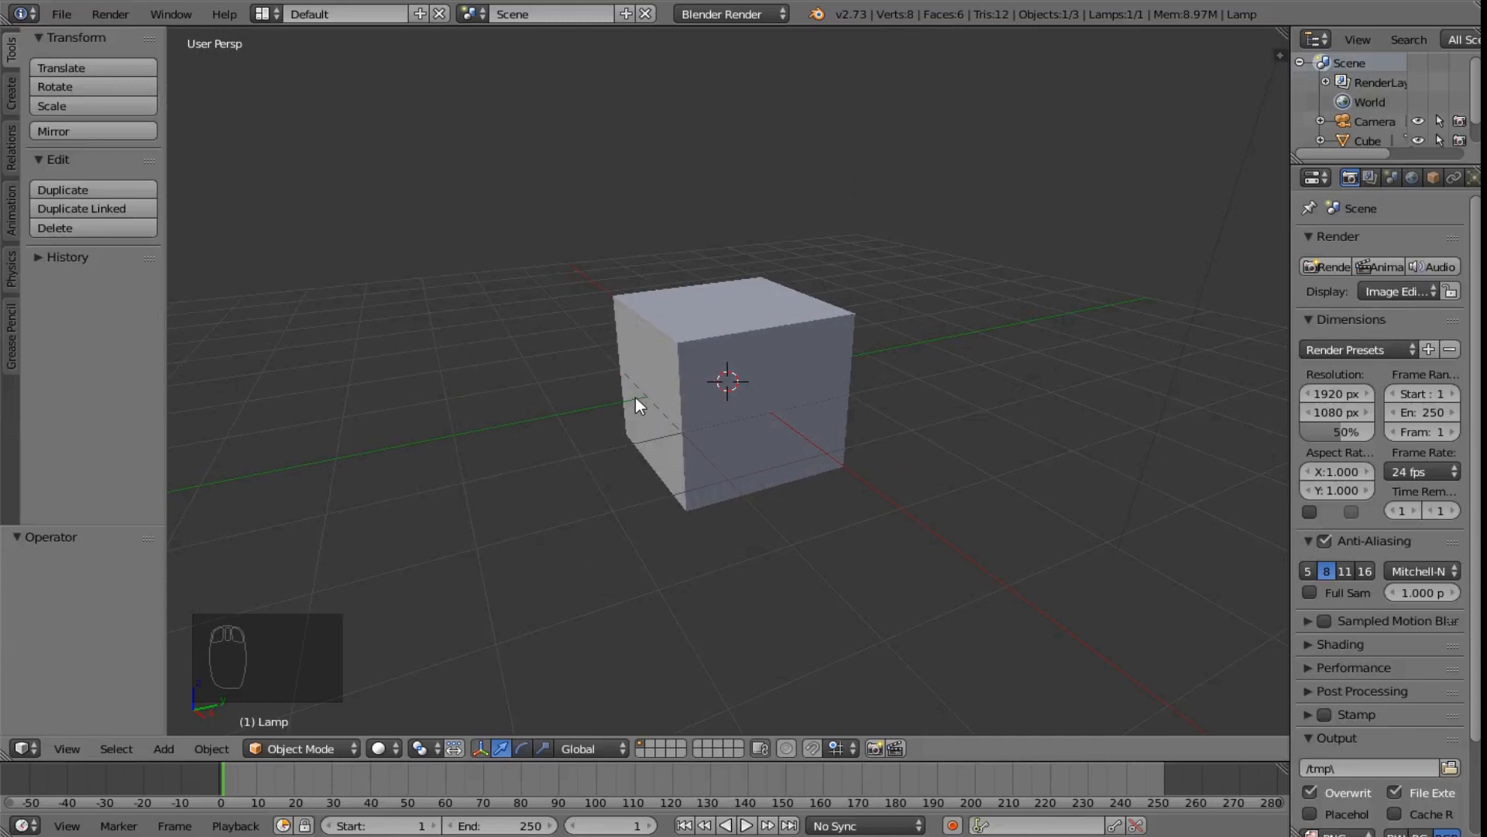
{"action": "scroll", "coordinate": [949, 372], "scroll_direction": "down", "scroll_amount": 5}
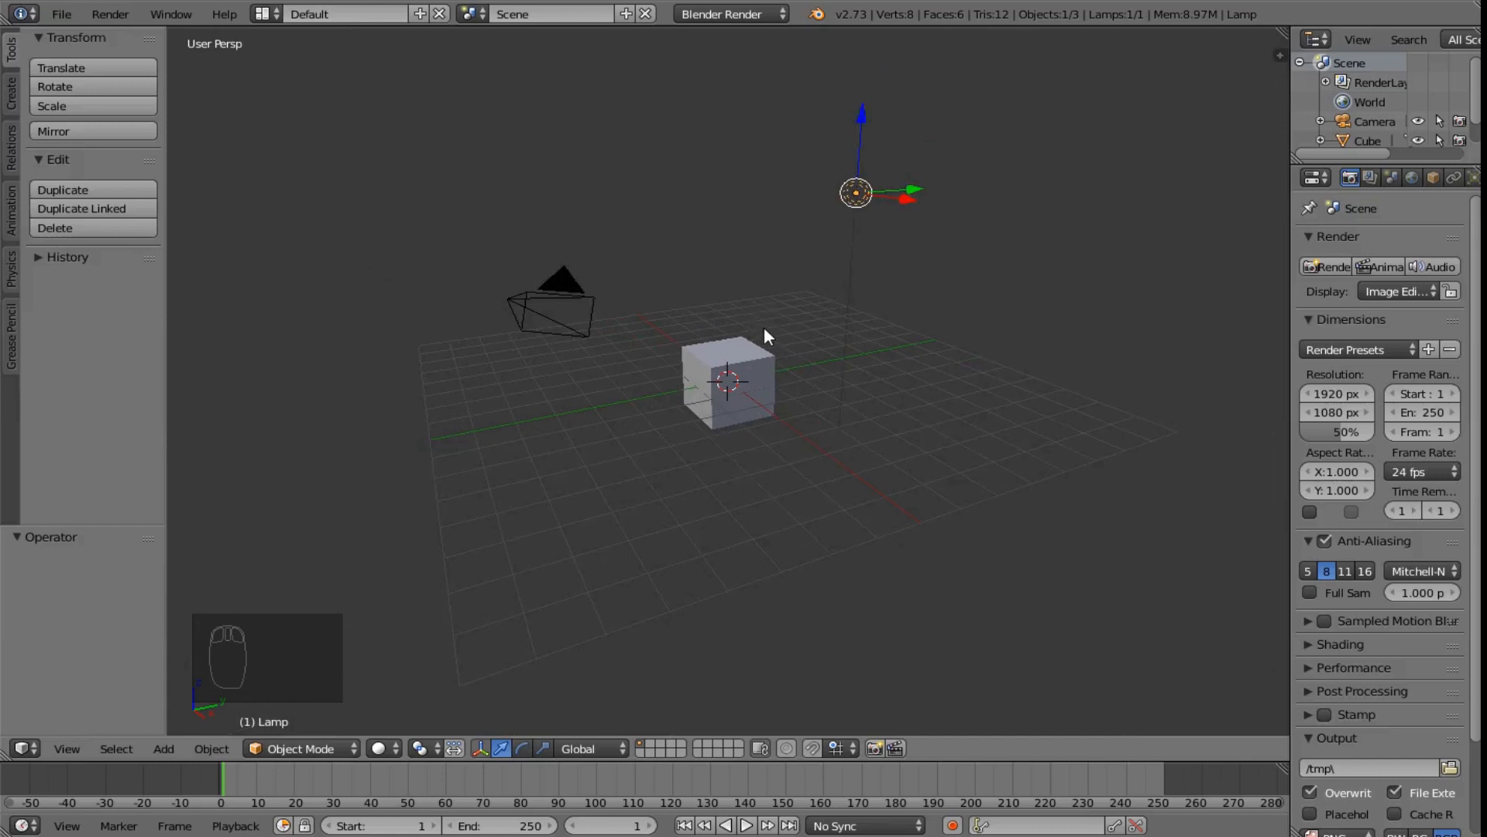
Select the camera, inspect how it faces the cube, and render a test image of its view.
{"action": "right_click", "coordinate": [567, 289]}
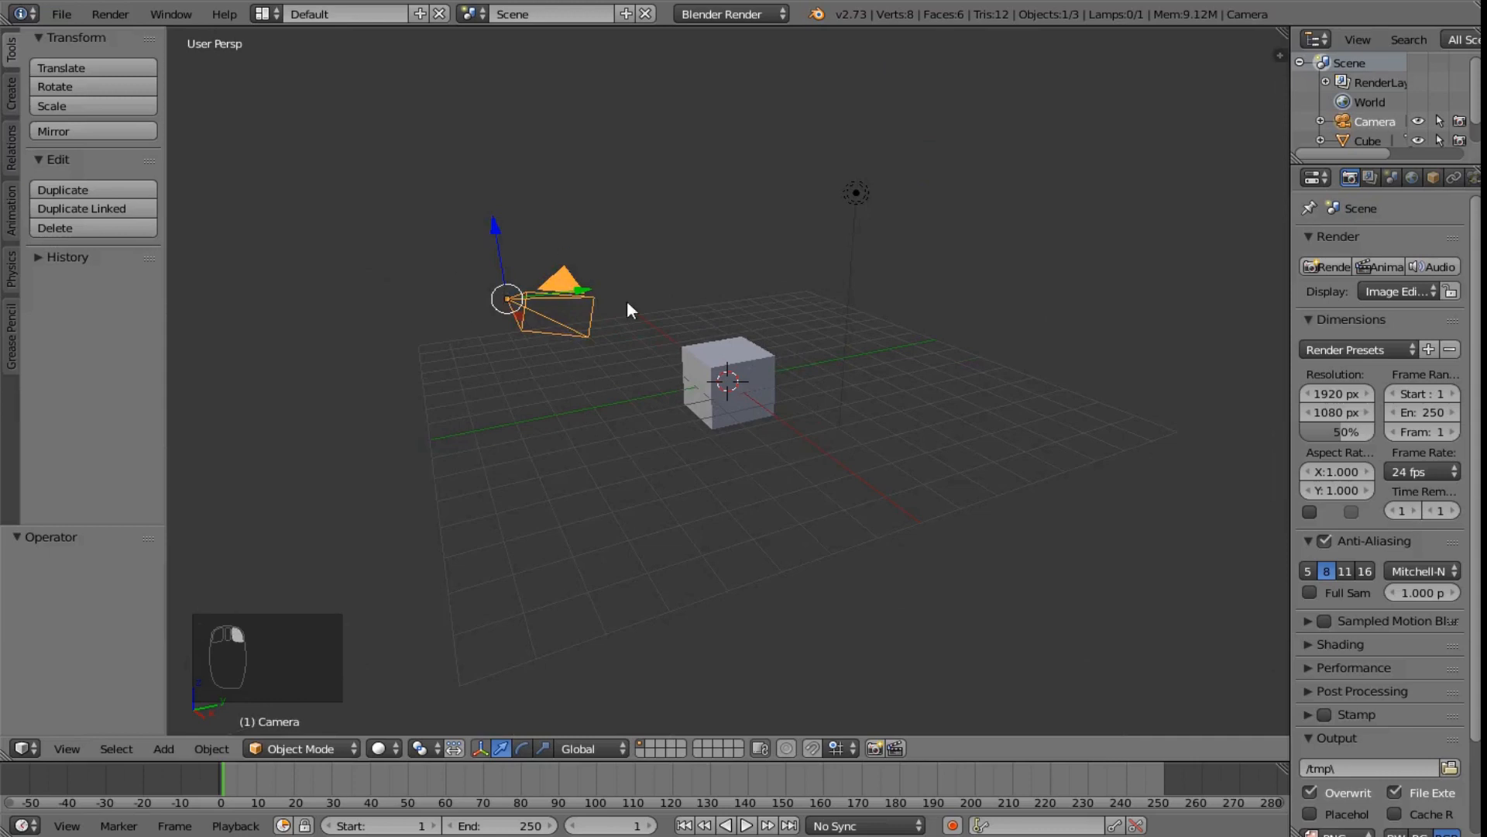
{"action": "scroll", "coordinate": [516, 379], "scroll_direction": "up", "scroll_amount": 2}
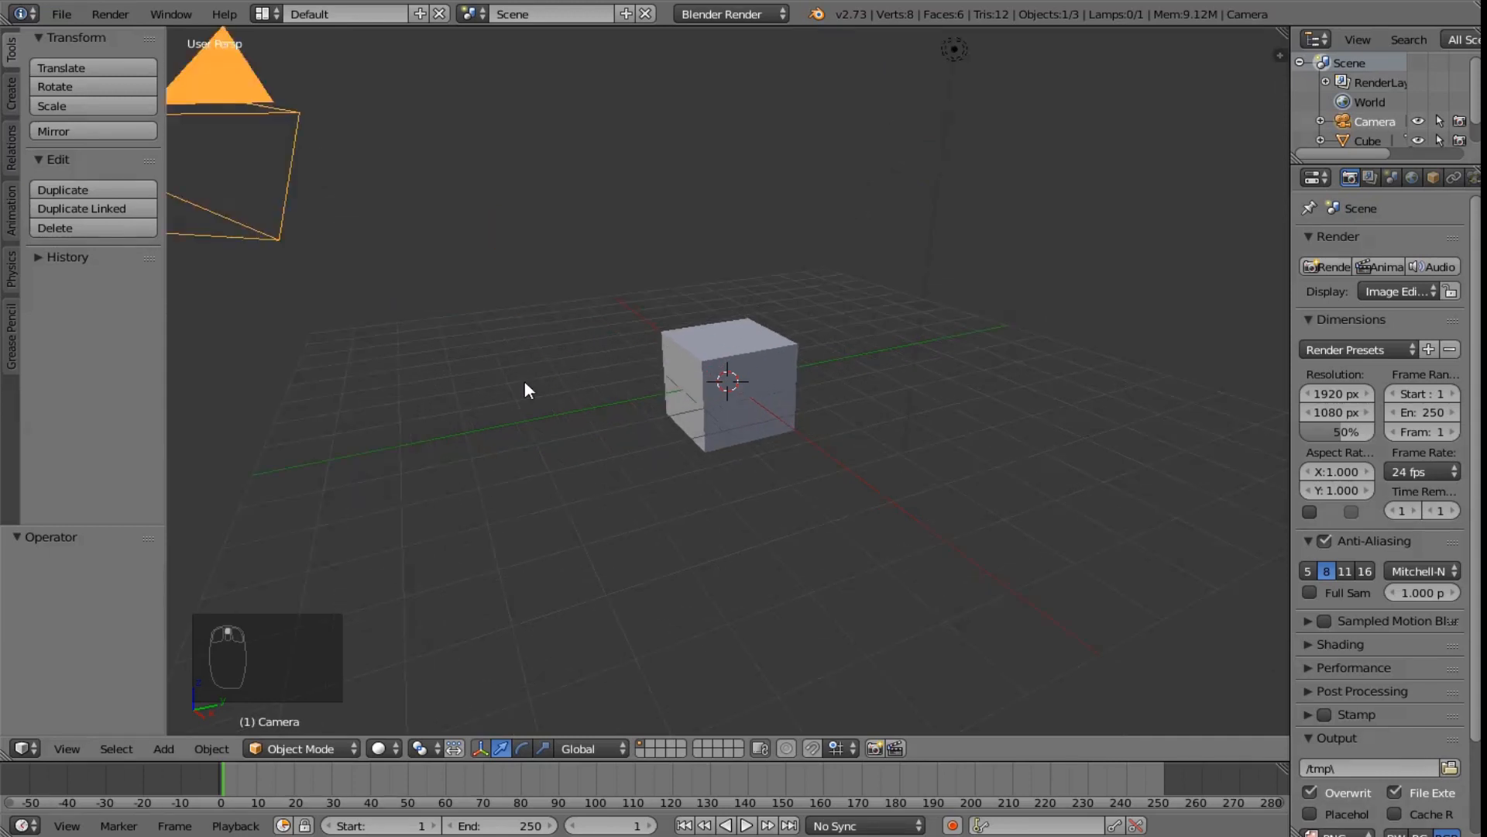
{"action": "middle_click_drag", "start_coordinate": [524, 383], "coordinate": [601, 383]}
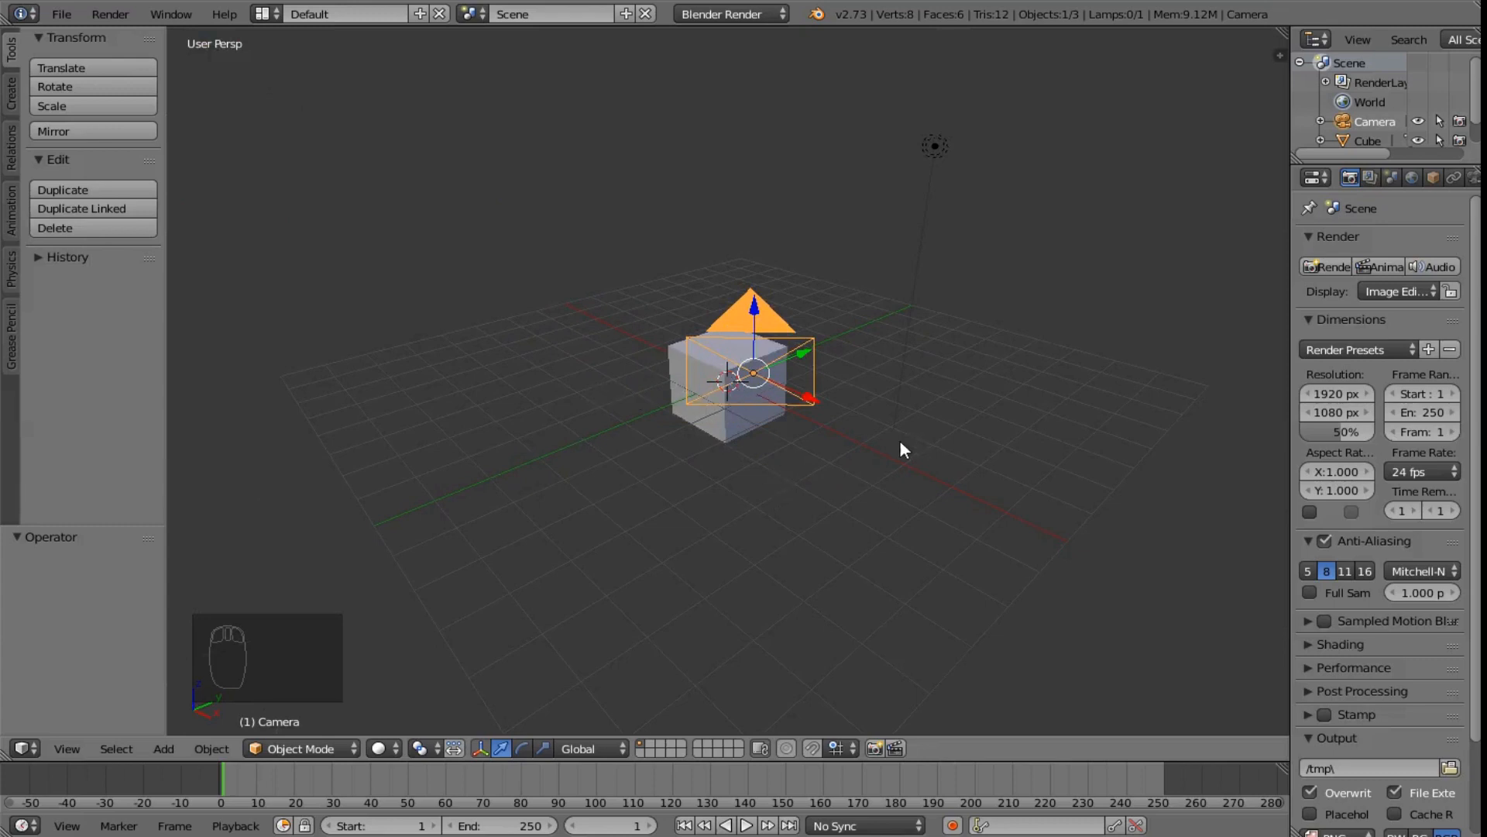
{"action": "middle_click_drag", "start_coordinate": [902, 448], "coordinate": [840, 449]}
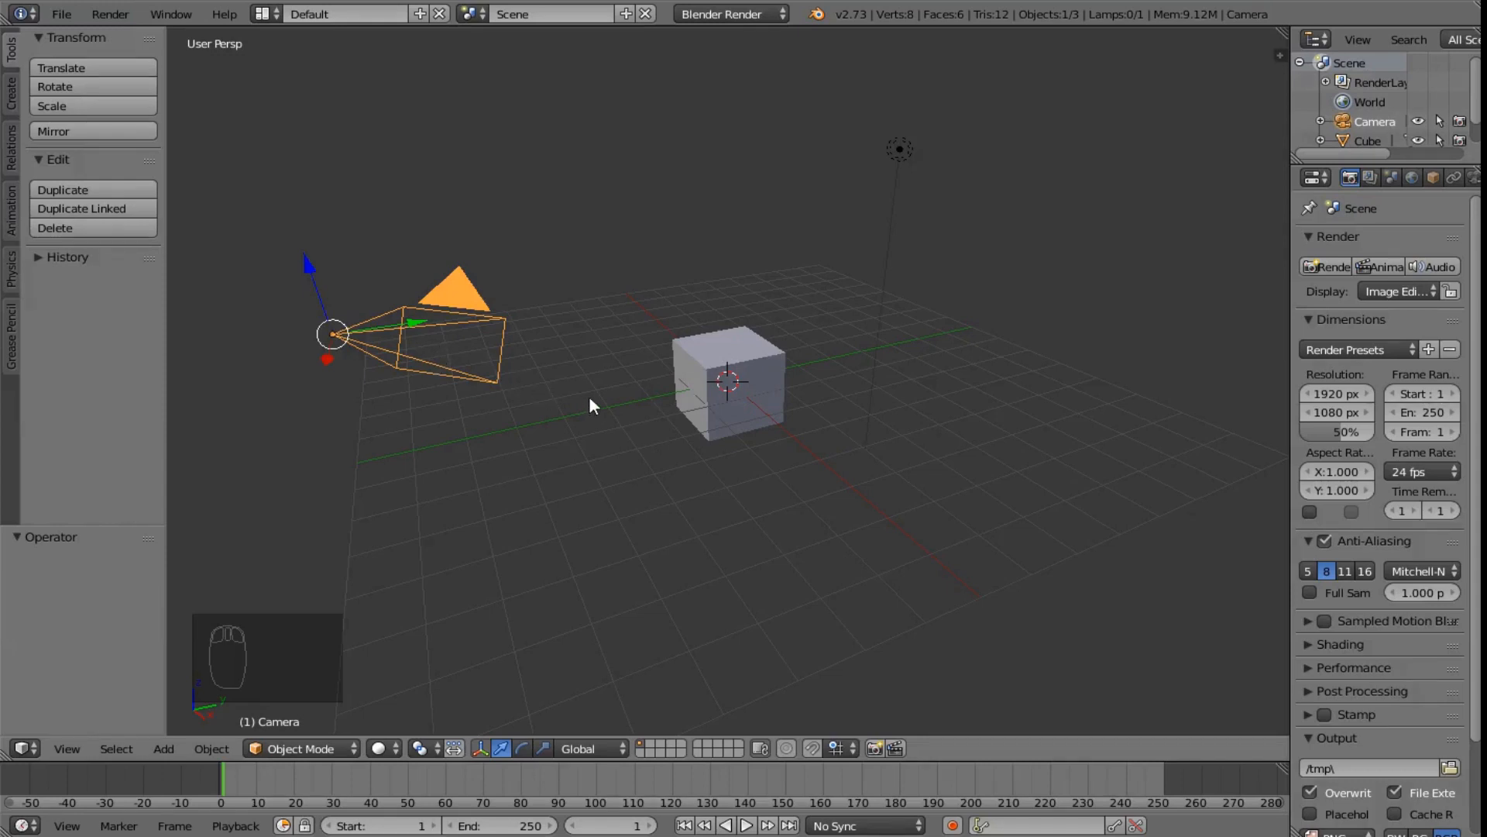
{"action": "key", "text": "F12"}
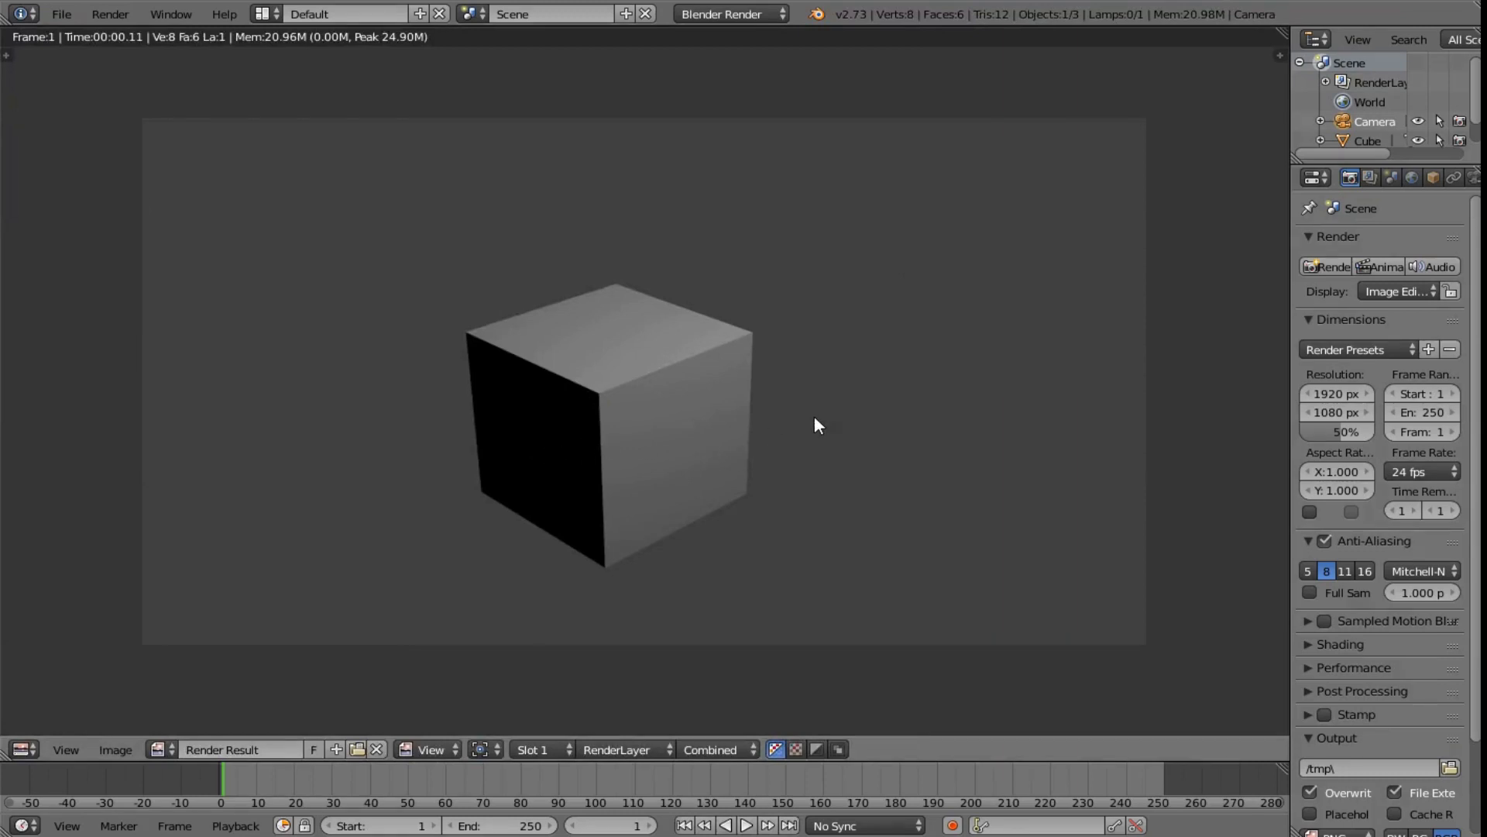
{"action": "key", "text": "Escape"}
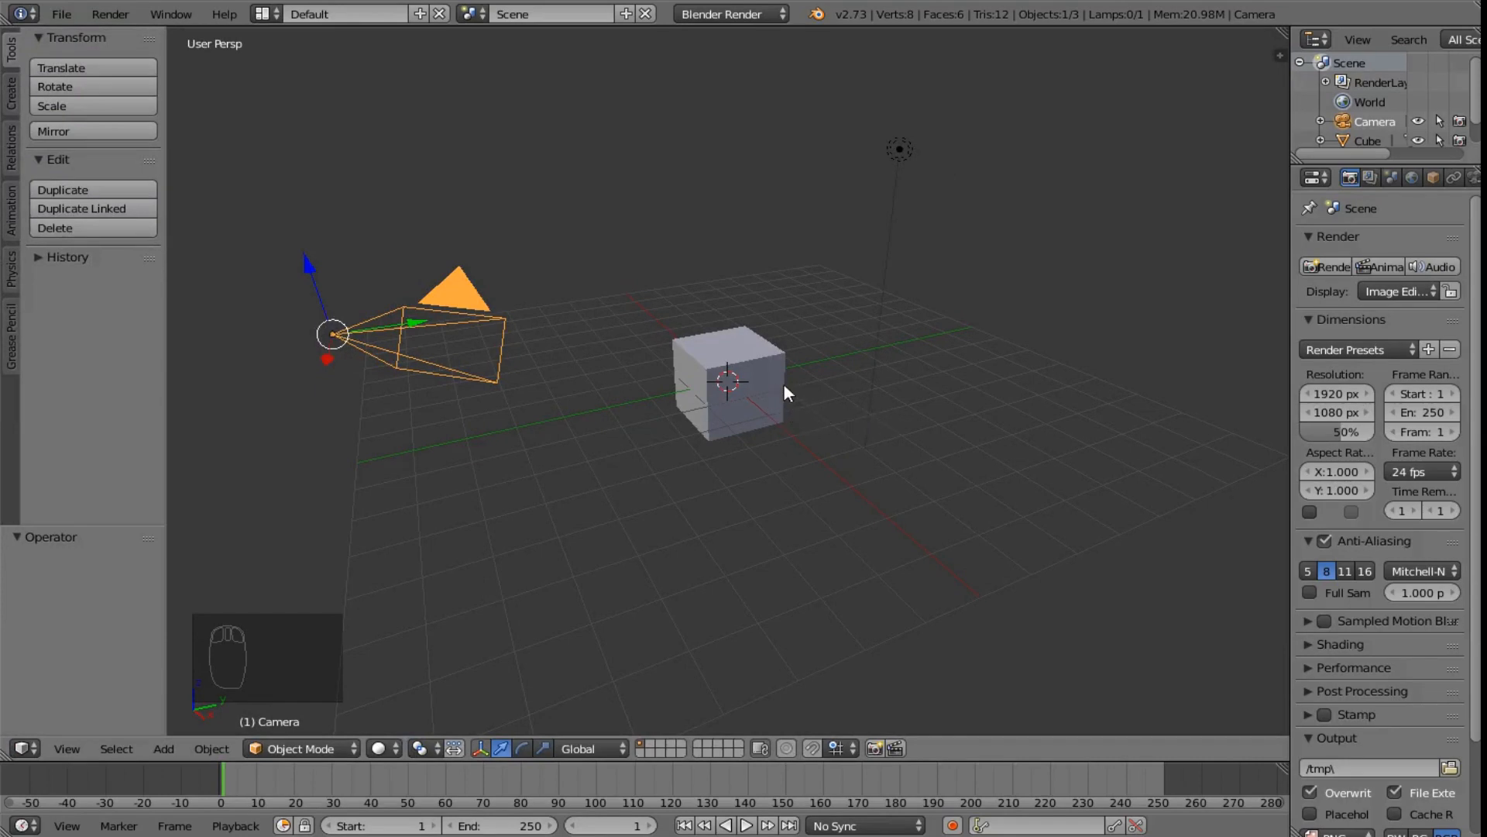
Raise the cube about 4.8 units along Z, and adjust its position slightly, lowering it about 0.62 units.
{"action": "right_click", "coordinate": [759, 365]}
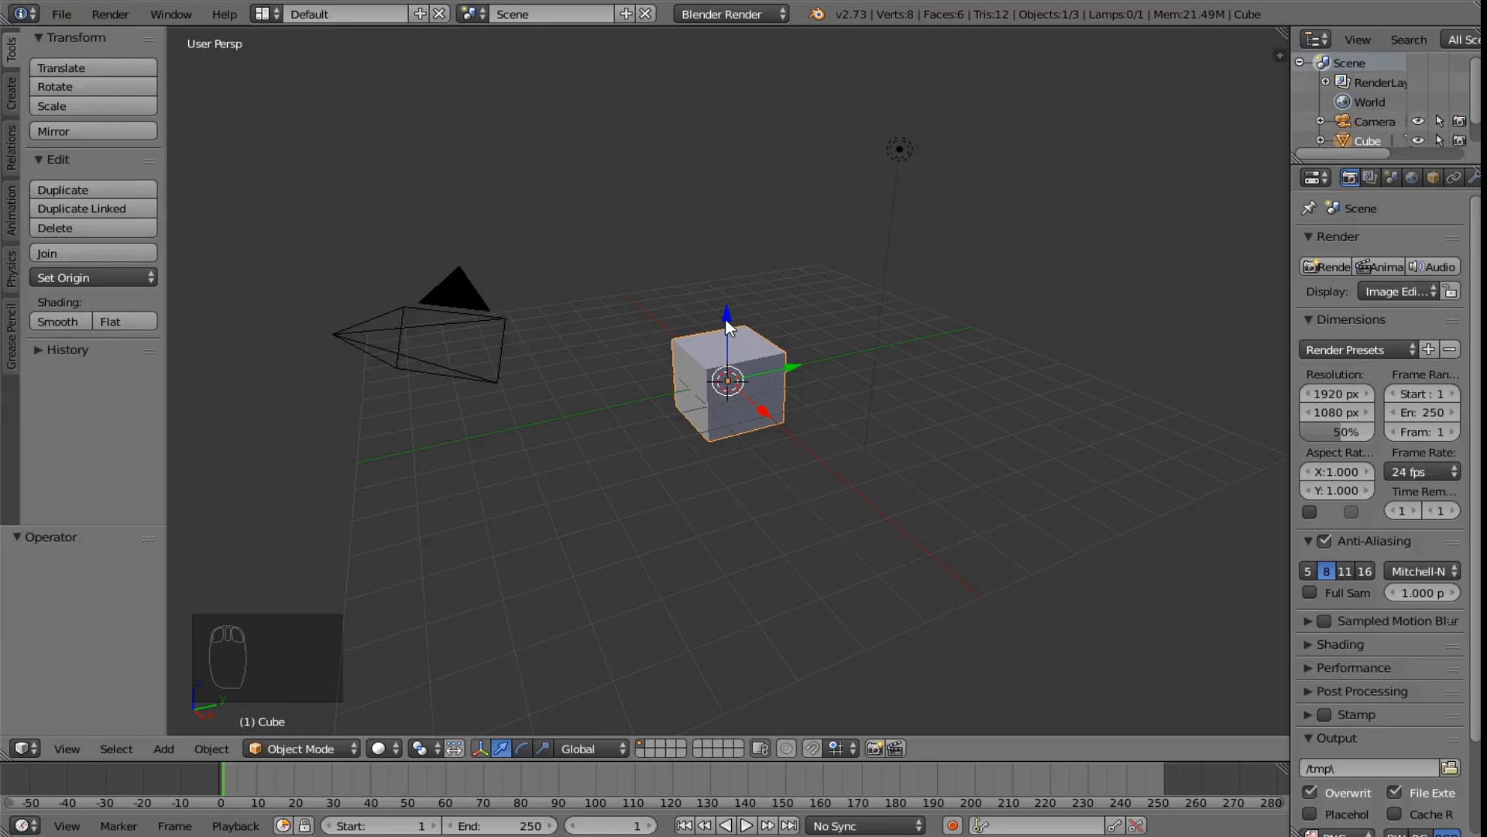
{"action": "left_click_drag", "start_coordinate": [728, 327], "coordinate": [728, 326]}
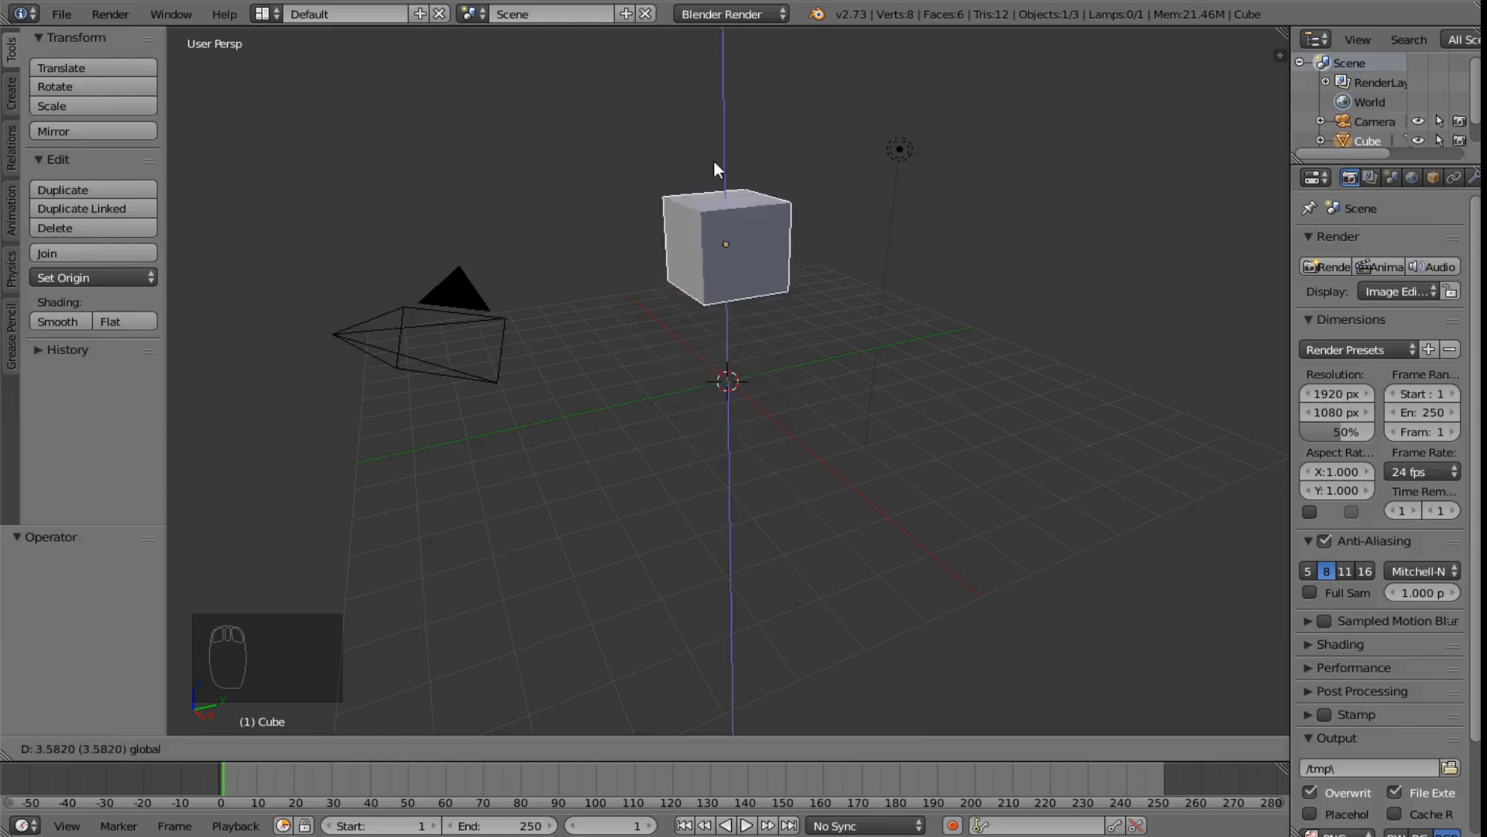
{"action": "left_click", "coordinate": [710, 130]}
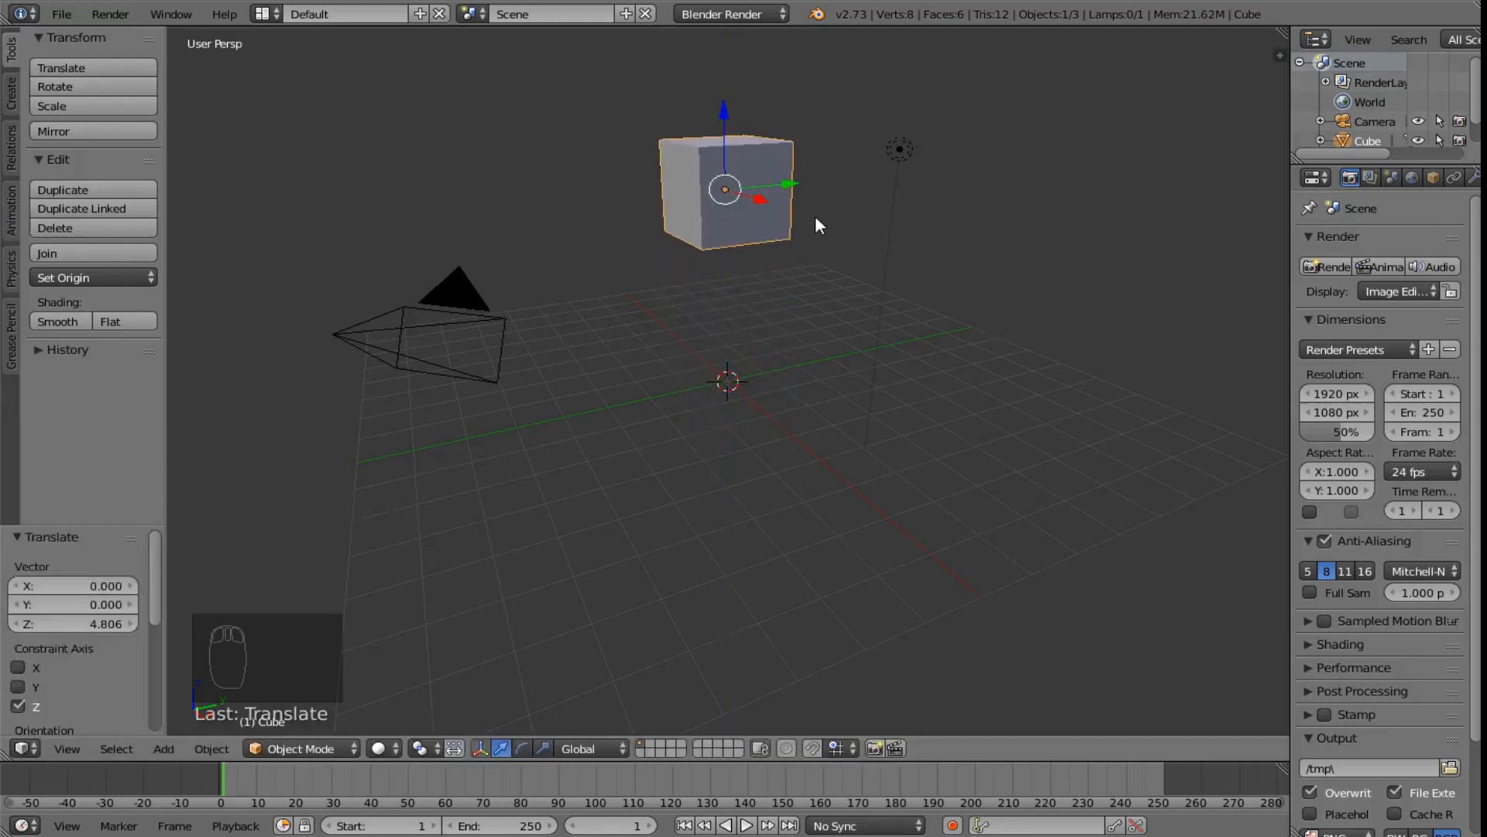
{"action": "left_click_drag", "start_coordinate": [790, 190], "coordinate": [714, 144]}
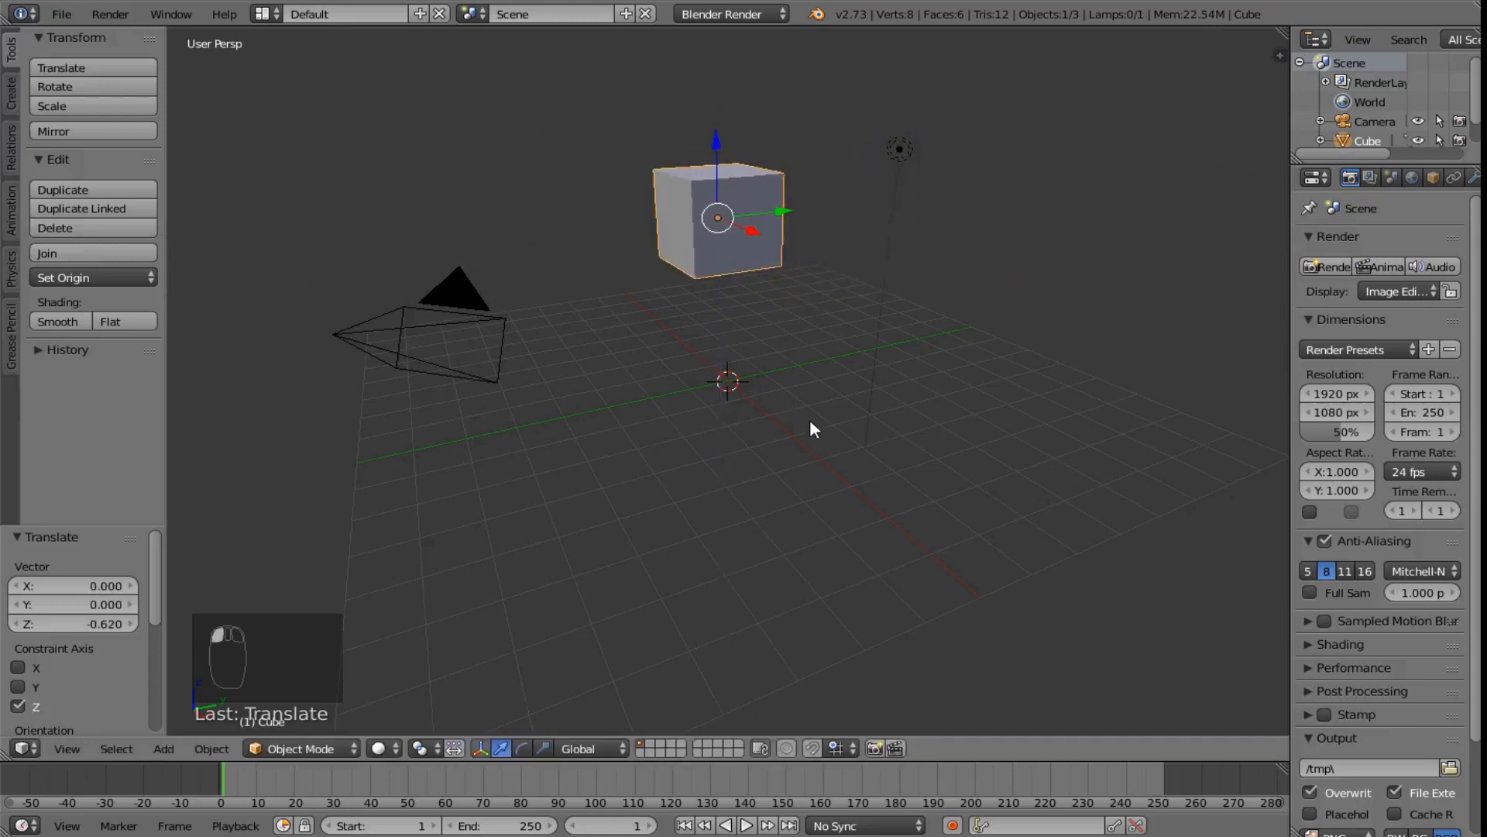
Inspect the raised cube against the camera's position and render a test image of the scene.
{"action": "scroll", "coordinate": [750, 304], "scroll_direction": "up", "scroll_amount": 4}
{"action": "scroll", "coordinate": [769, 313], "scroll_direction": "down", "scroll_amount": 4}
{"action": "scroll", "coordinate": [782, 326], "scroll_direction": "down", "scroll_amount": 2}
{"action": "middle_click_drag", "start_coordinate": [807, 308], "coordinate": [851, 397]}
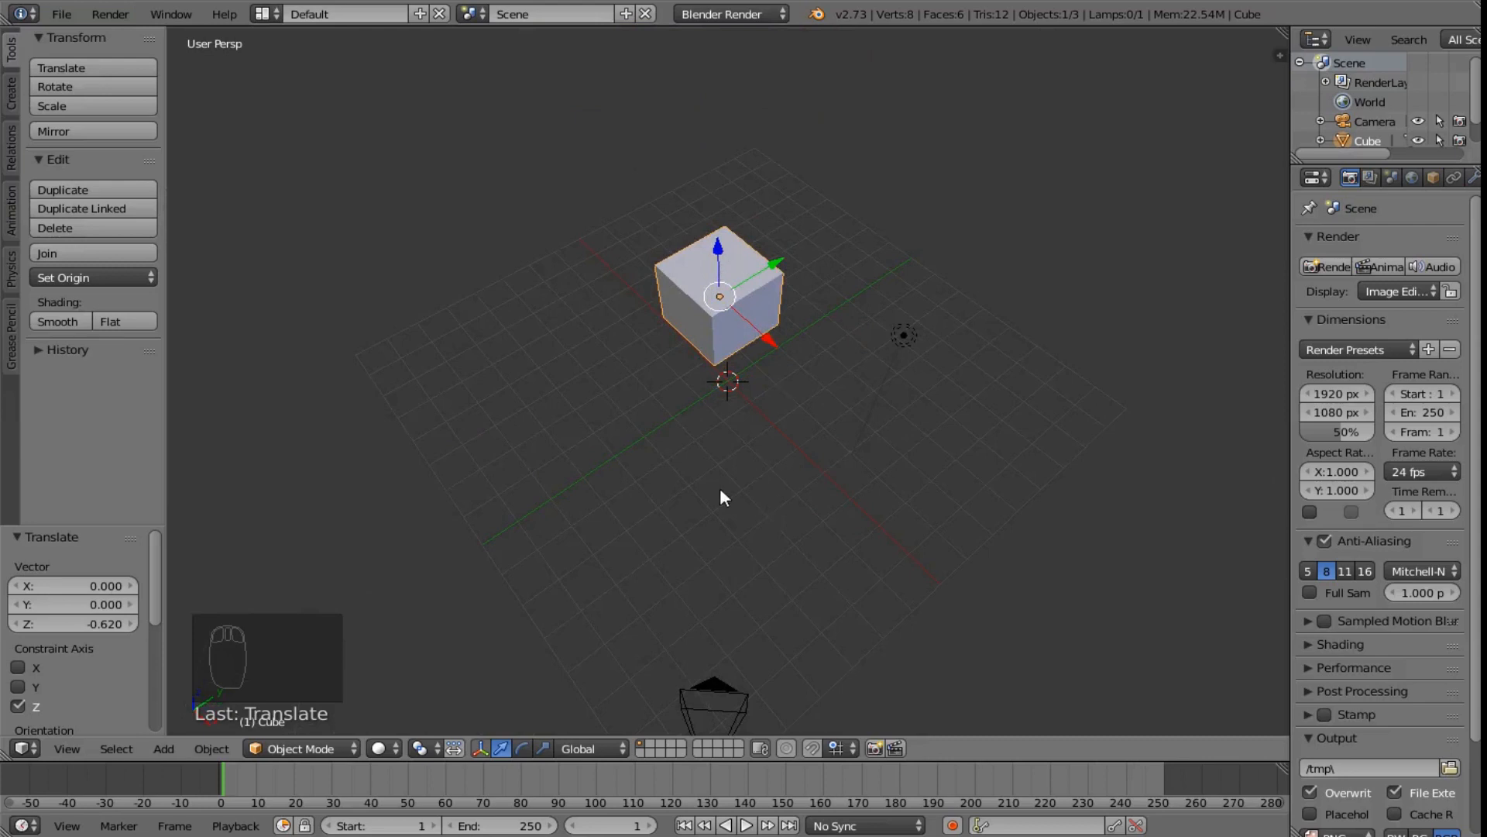
{"action": "middle_click_drag", "start_coordinate": [745, 579], "coordinate": [740, 550]}
{"action": "middle_click_drag", "start_coordinate": [747, 487], "coordinate": [749, 391]}
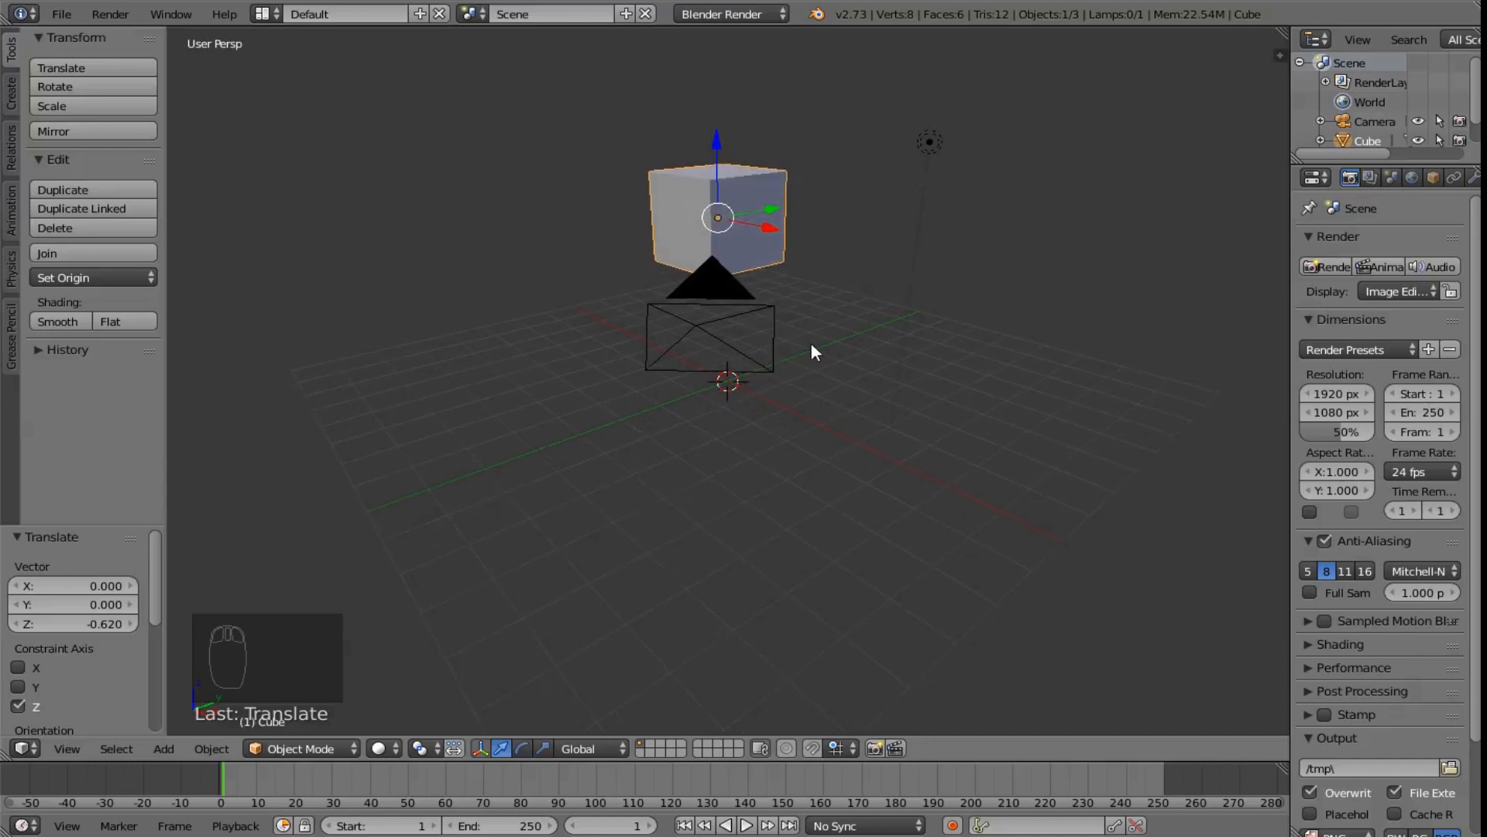
{"action": "key", "text": "F12"}
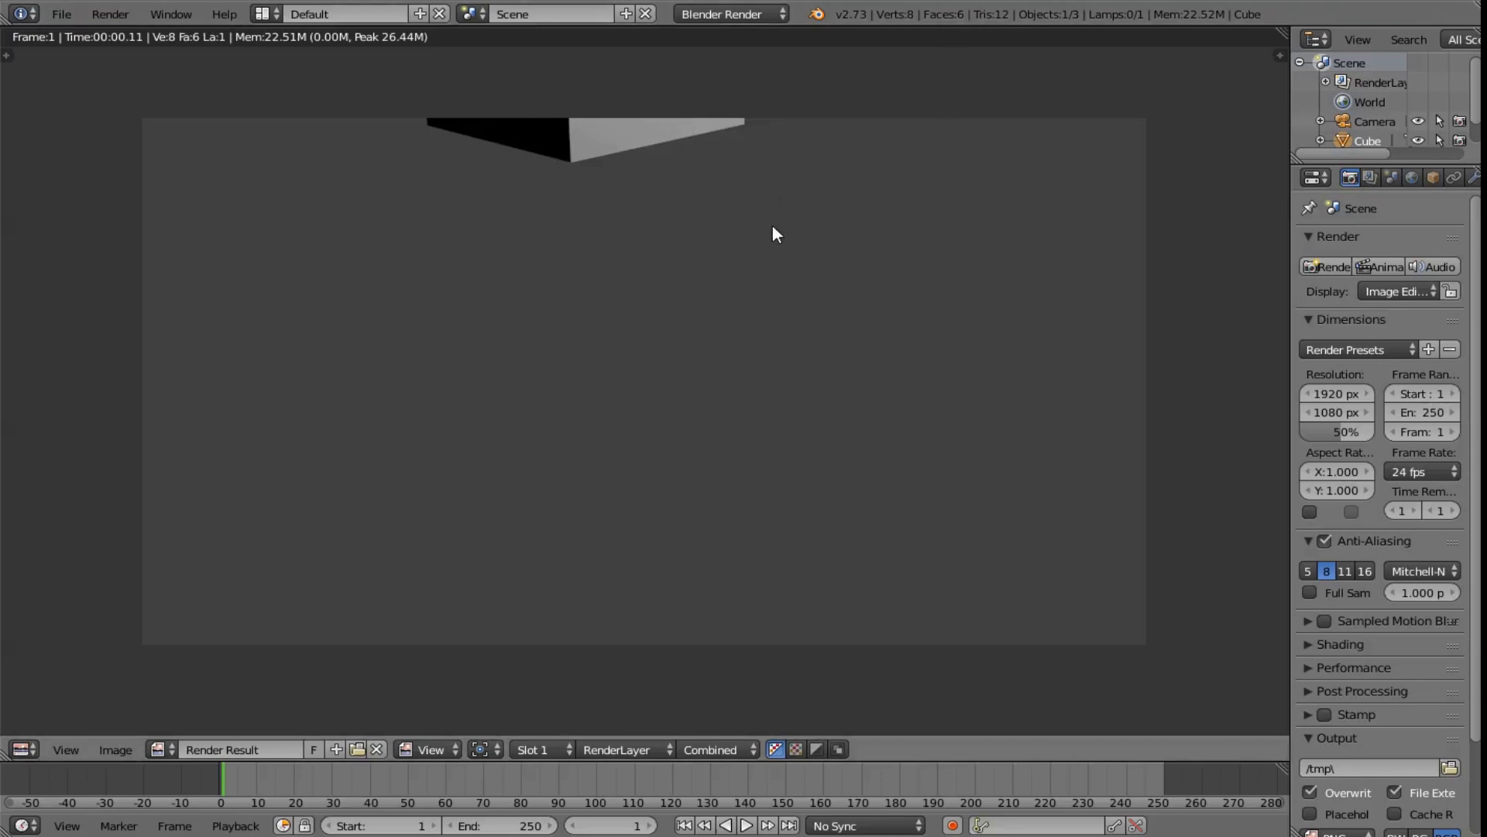
{"action": "key", "text": "Escape"}
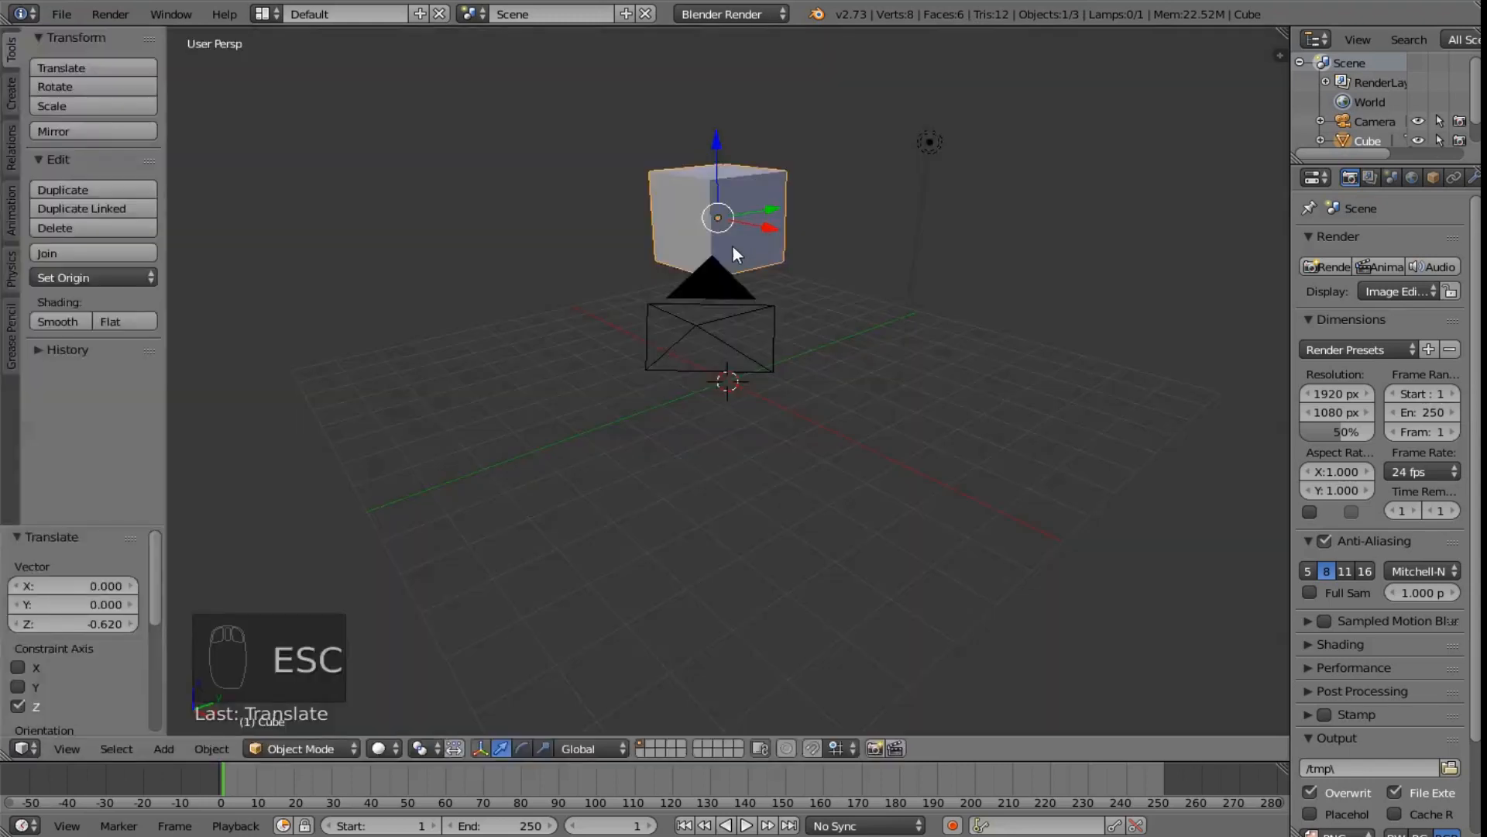
Lower the cube about 3.97 units along Z and render the scene again to check it.
{"action": "left_click_drag", "start_coordinate": [717, 141], "coordinate": [751, 292]}
{"action": "key", "text": "F12"}
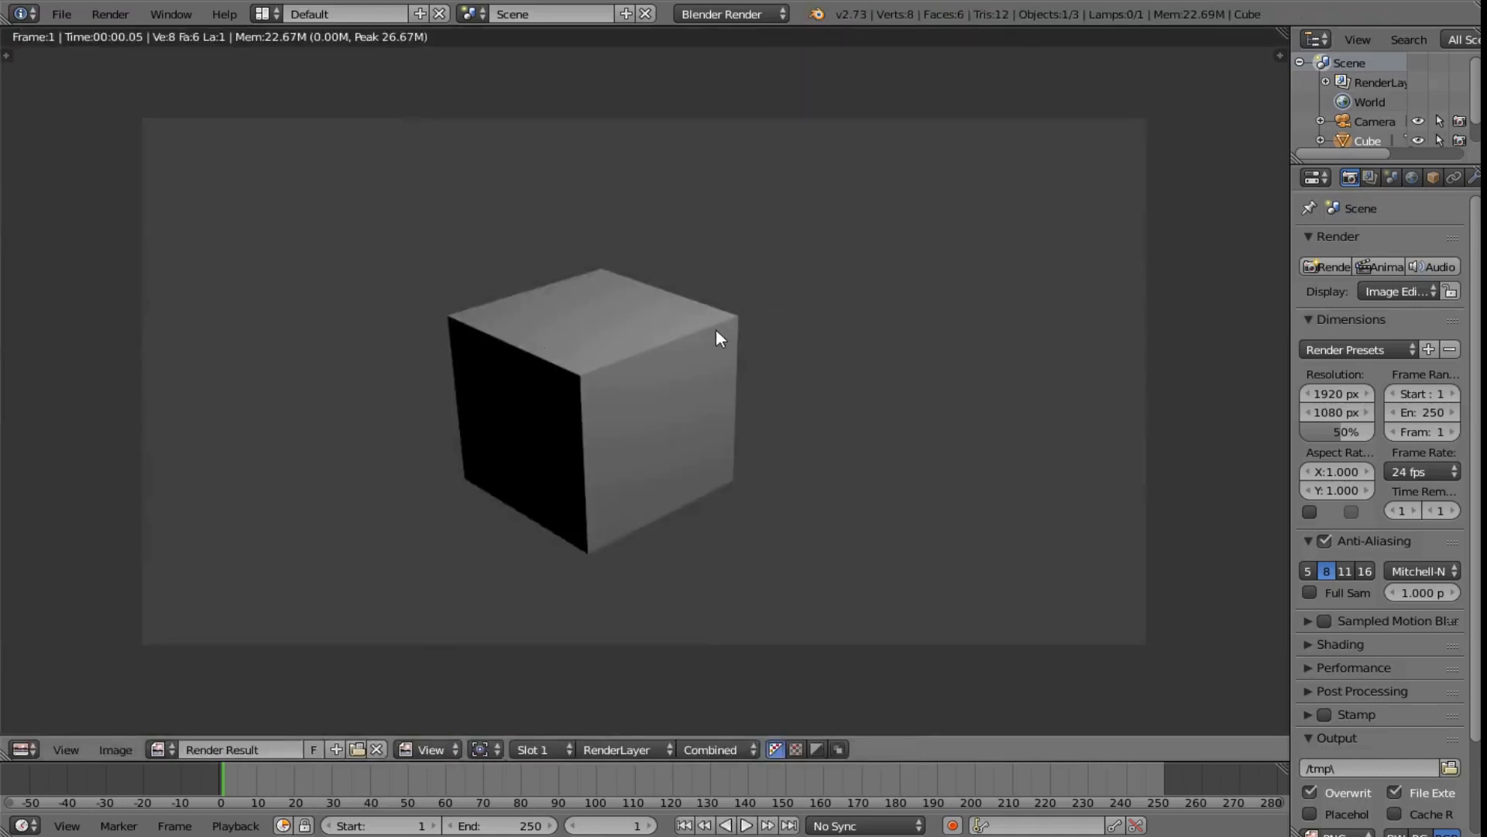
{"action": "key", "text": "Escape"}
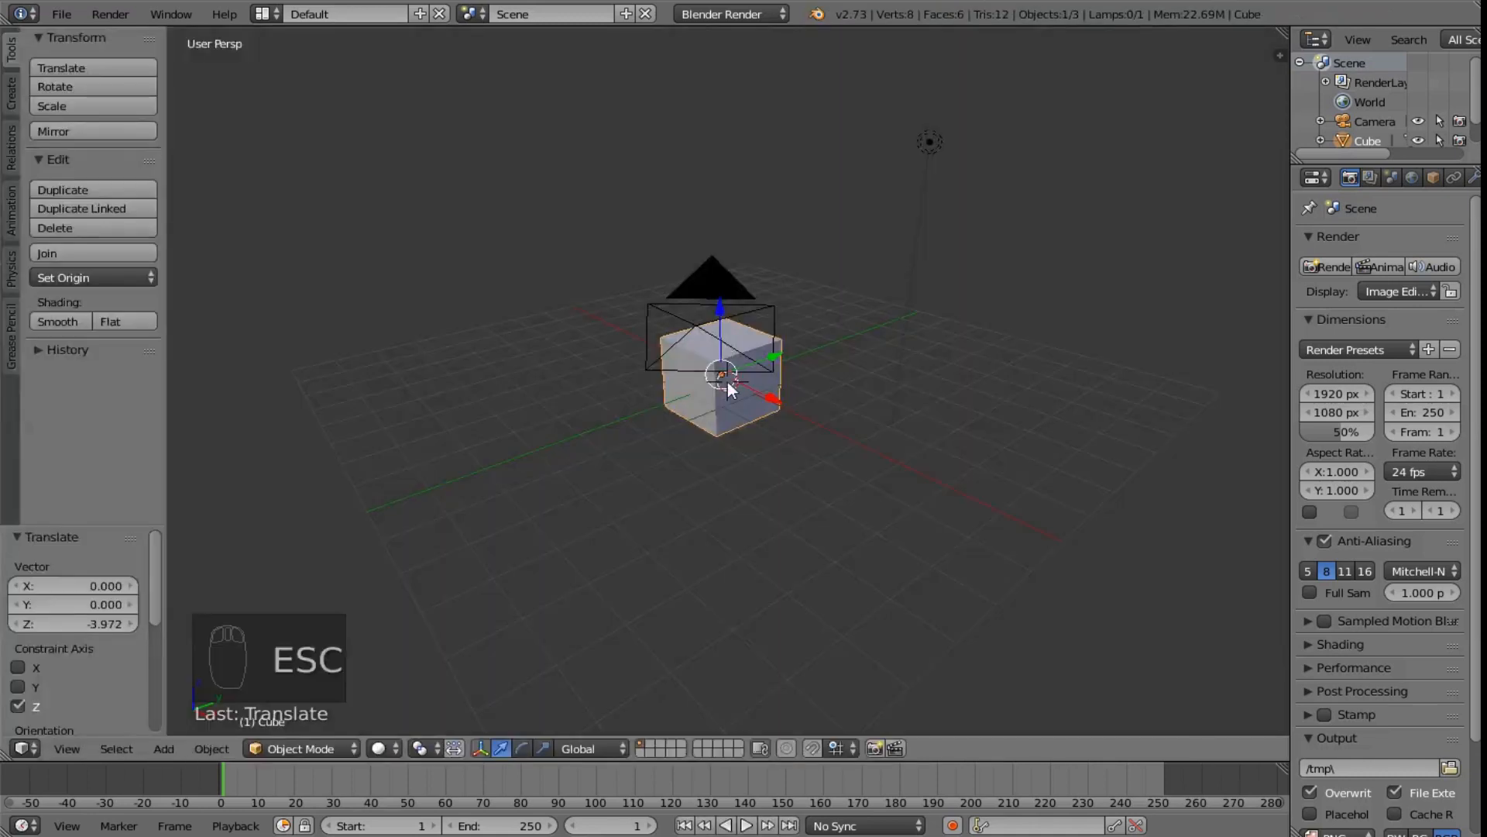
Delete the cube from the scene.
{"action": "middle_click_drag", "start_coordinate": [858, 421], "coordinate": [748, 416]}
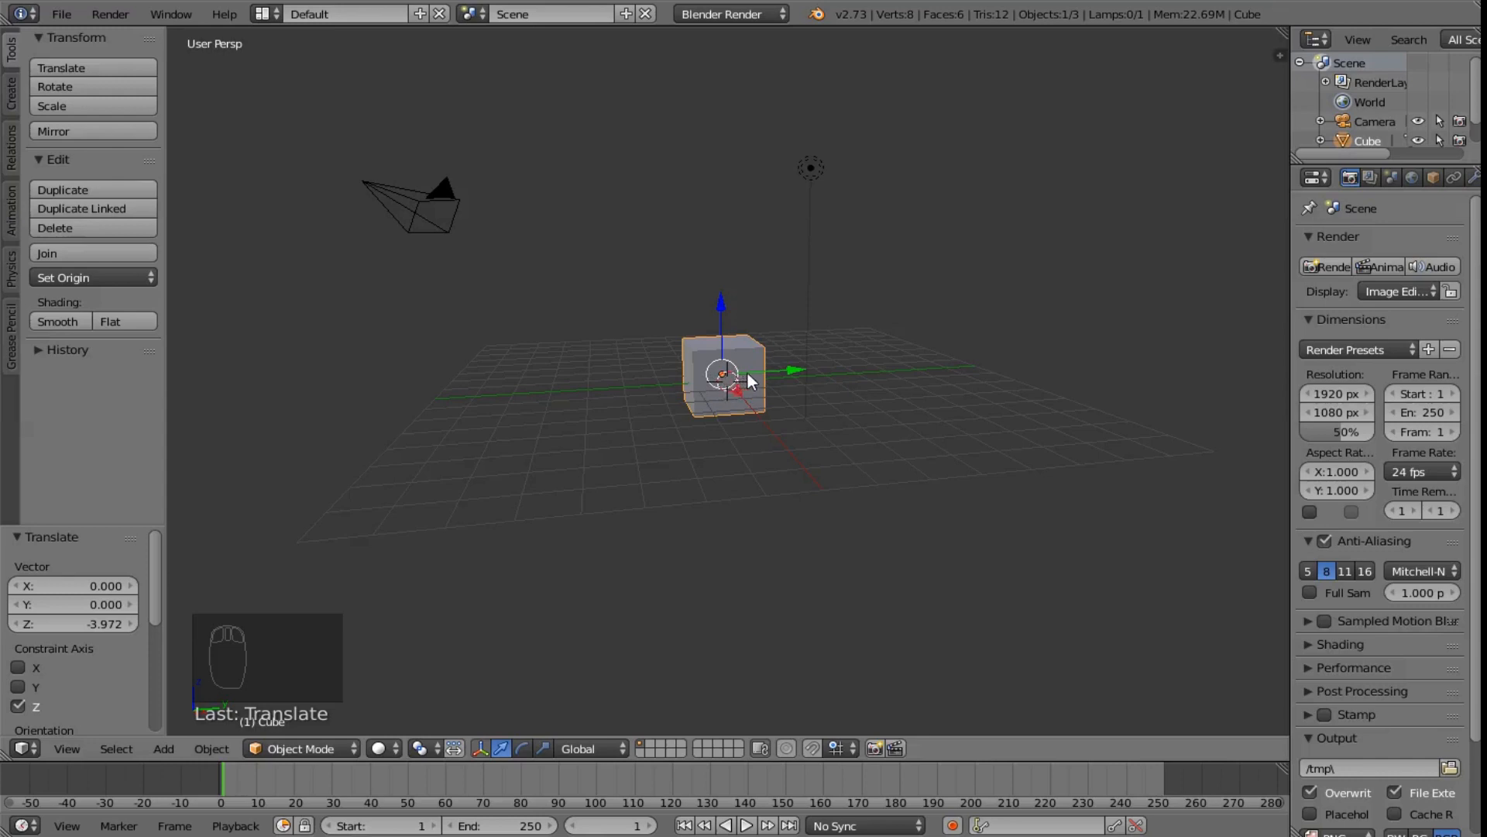
{"action": "mouse_move", "coordinate": [757, 463]}
{"action": "middle_mouse_down"}
{"action": "mouse_move", "coordinate": [940, 415]}
{"action": "mouse_move", "coordinate": [681, 462]}
{"action": "mouse_move", "coordinate": [764, 488]}
{"action": "middle_mouse_up"}
{"action": "right_click", "coordinate": [724, 423]}
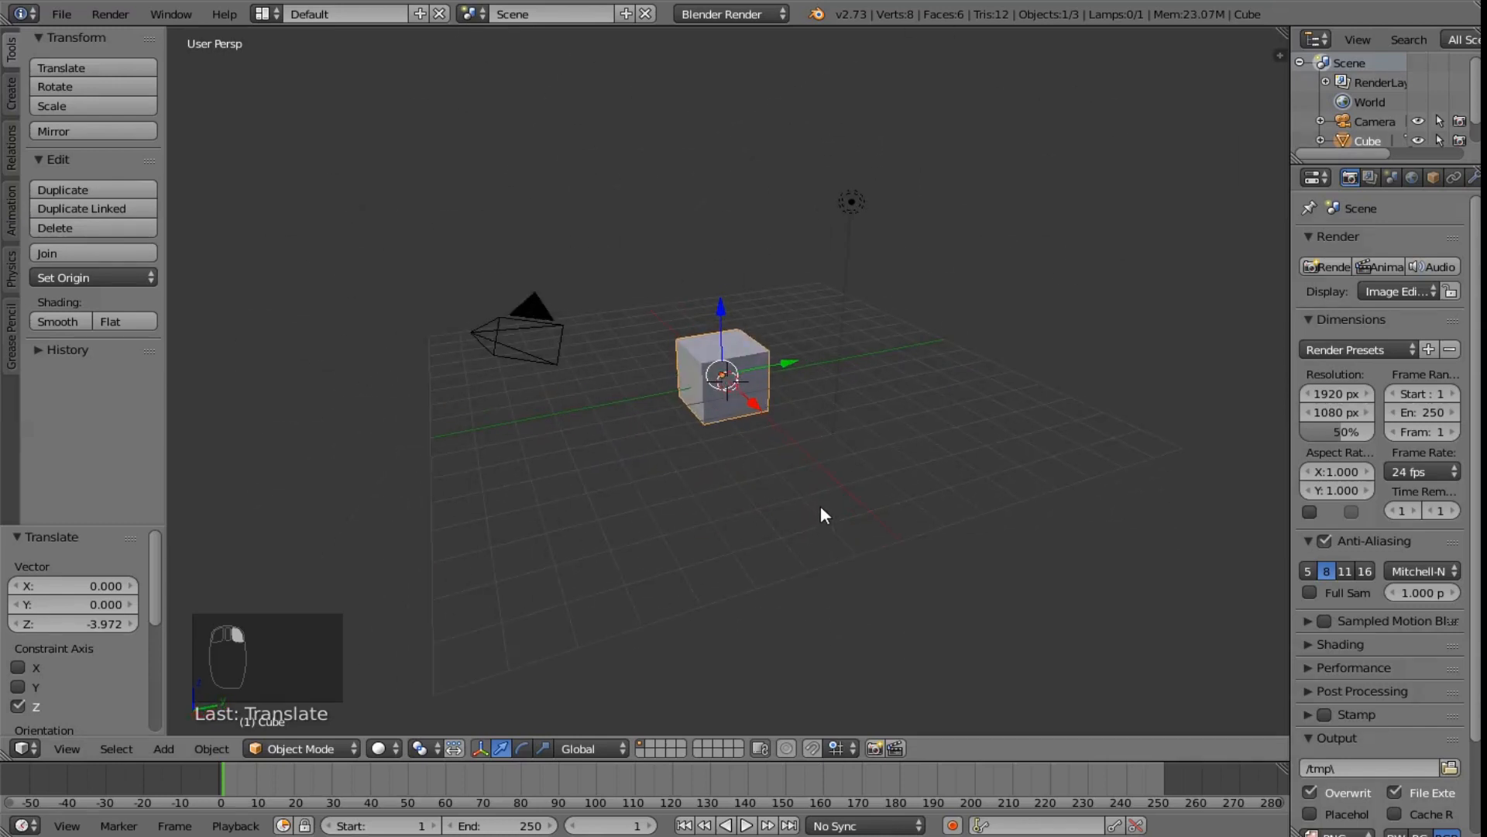
{"action": "key", "text": "Delete"}
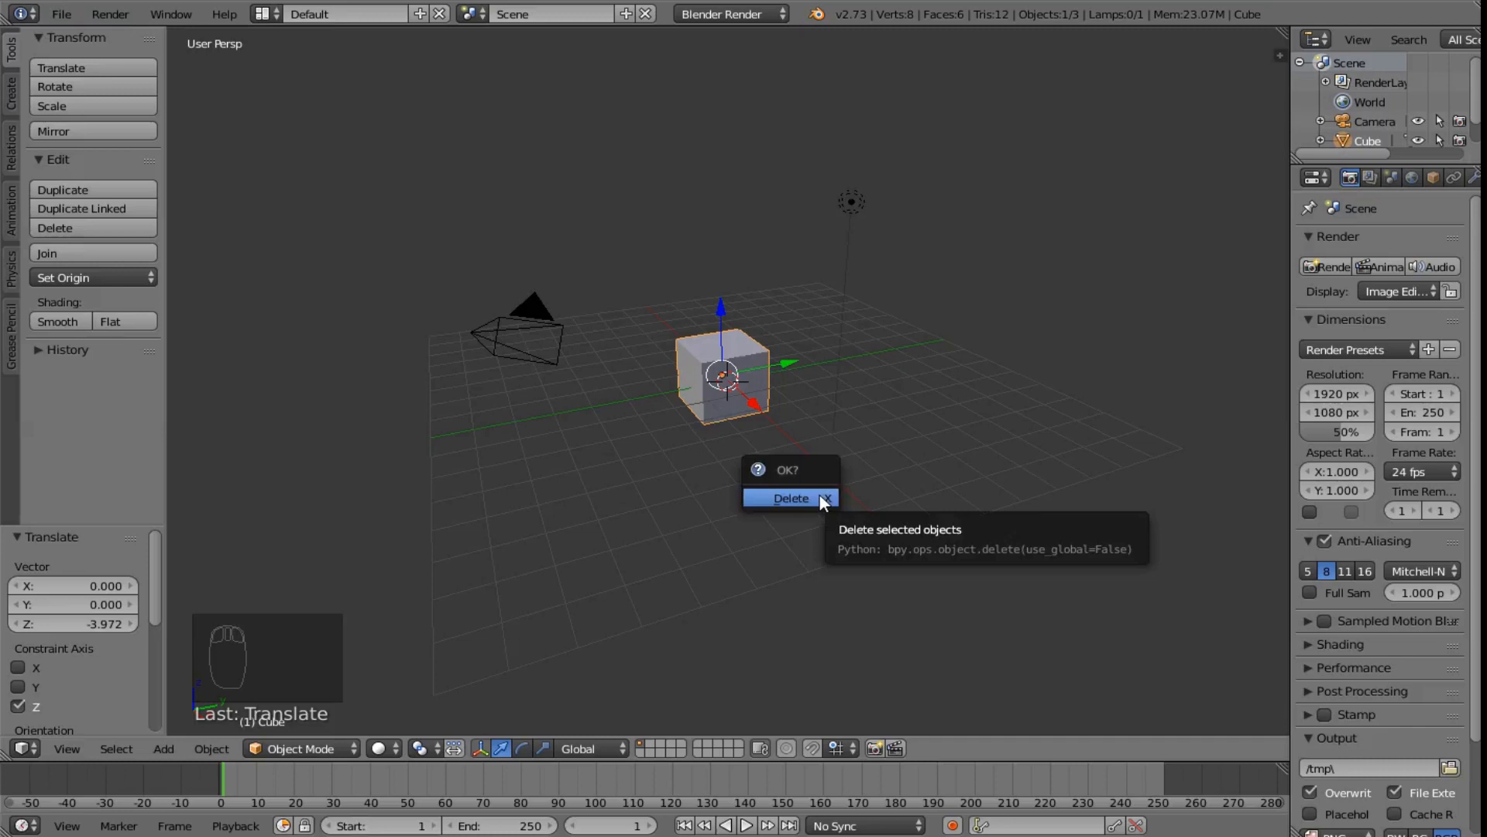
{"action": "left_click", "coordinate": [790, 498]}
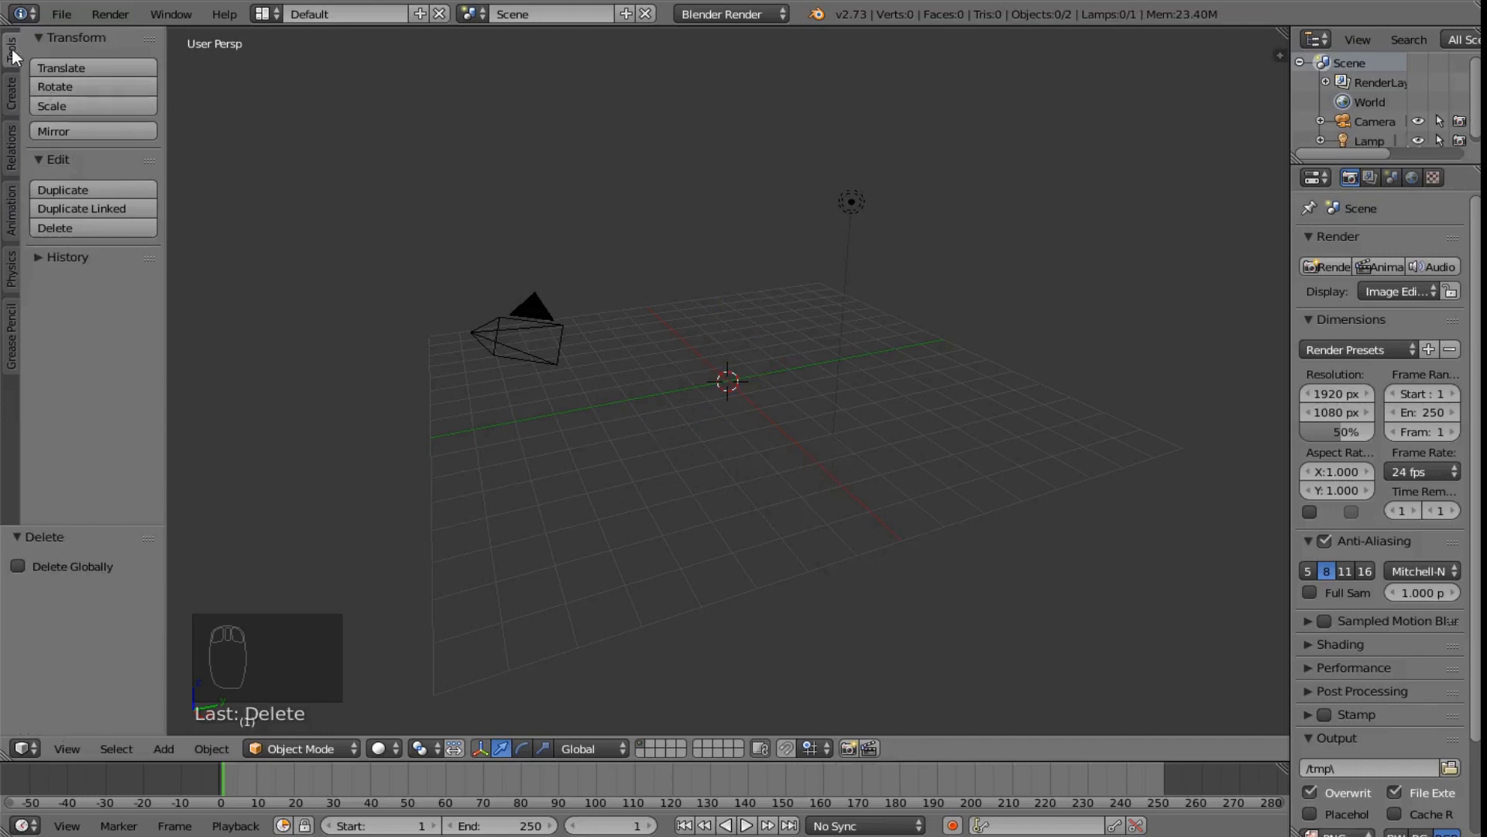
Add a Monkey mesh, moving it in the negative Y direction and up about 2.34 units along Z.
{"action": "left_click", "coordinate": [13, 93]}
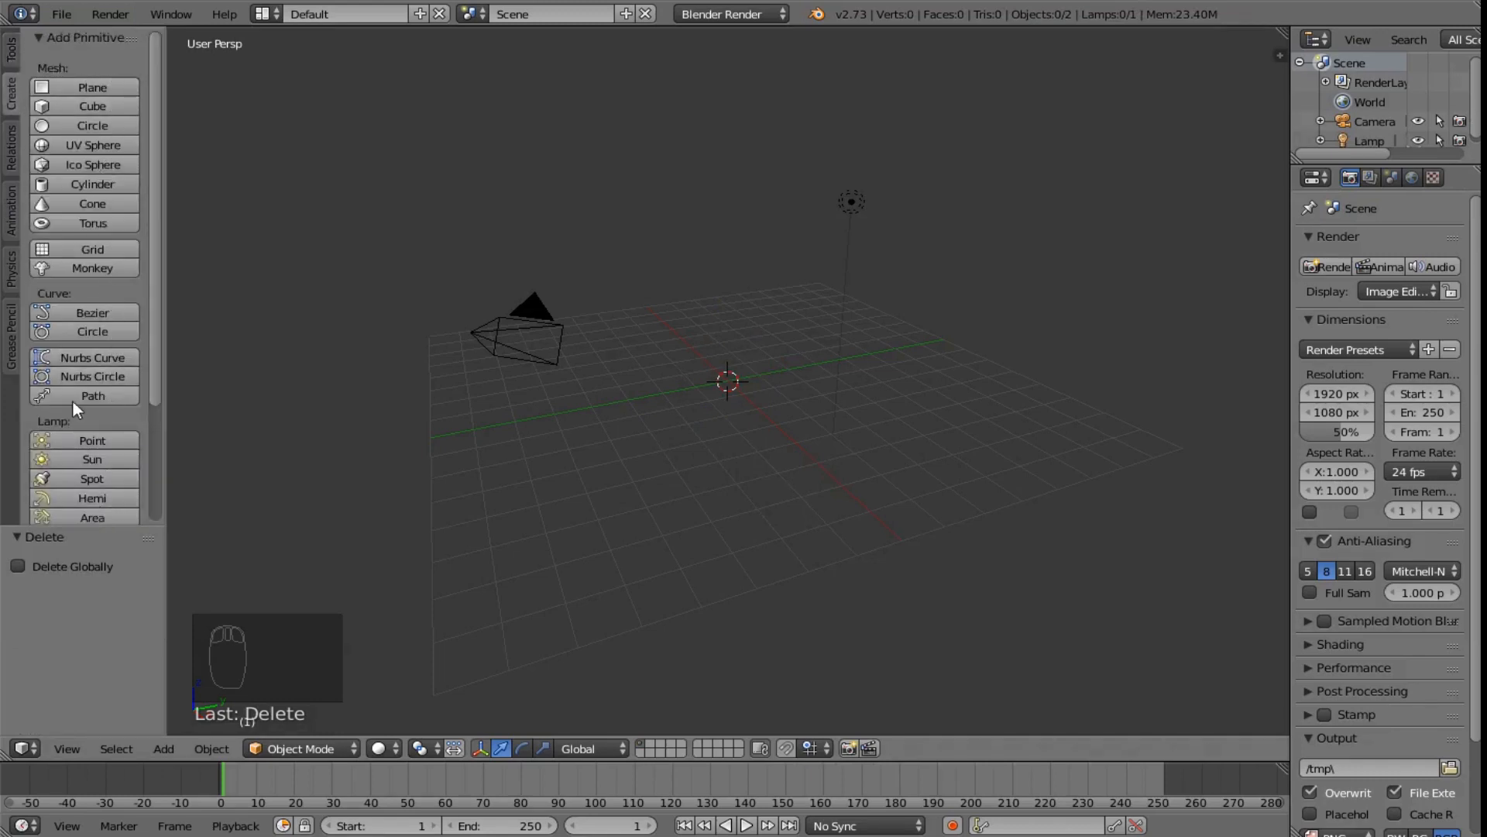
{"action": "left_click", "coordinate": [94, 267]}
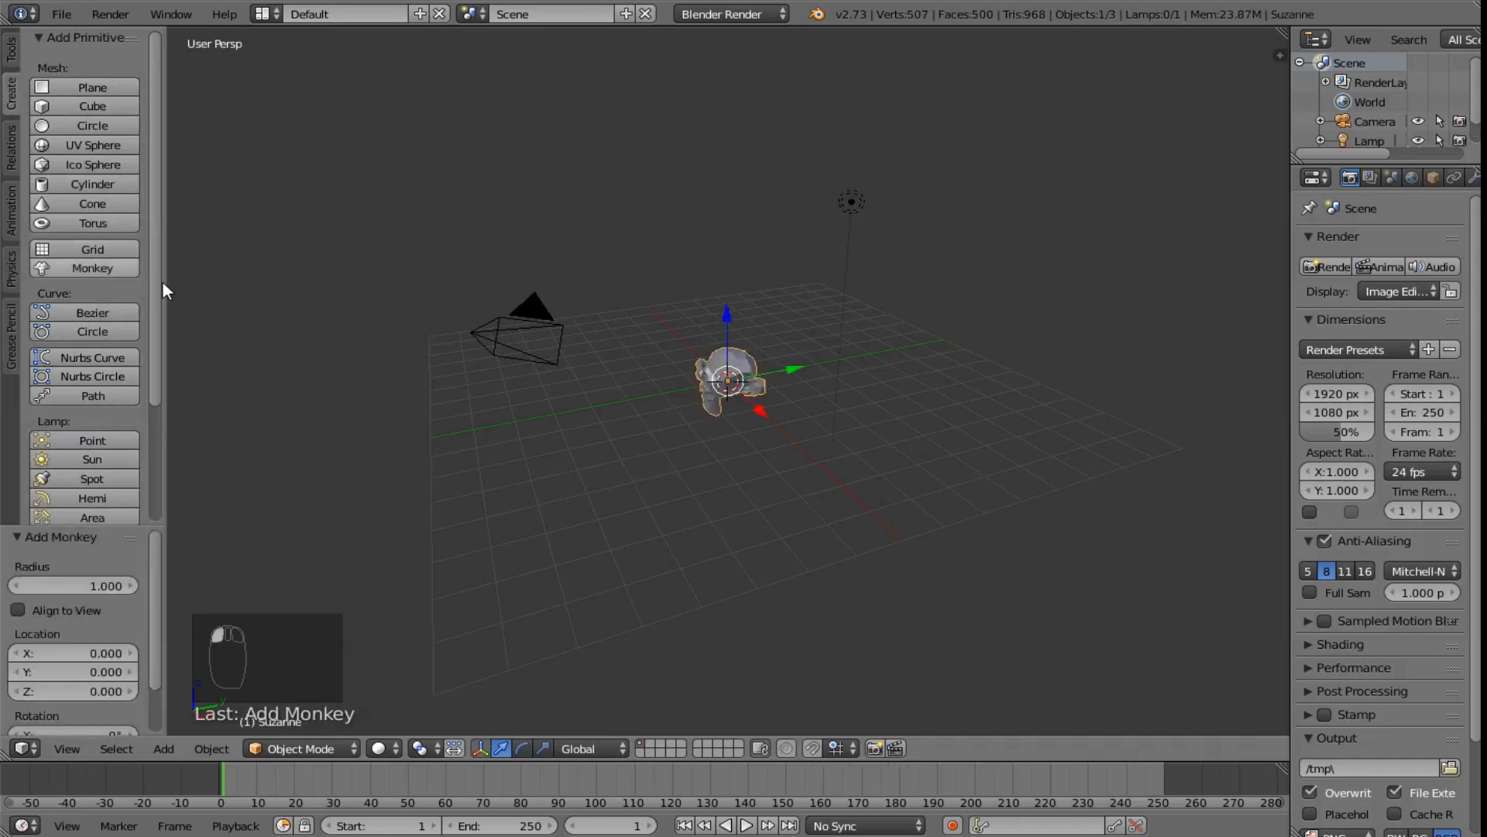
{"action": "left_click_drag", "start_coordinate": [795, 362], "coordinate": [695, 397]}
{"action": "left_click_drag", "start_coordinate": [624, 340], "coordinate": [607, 257]}
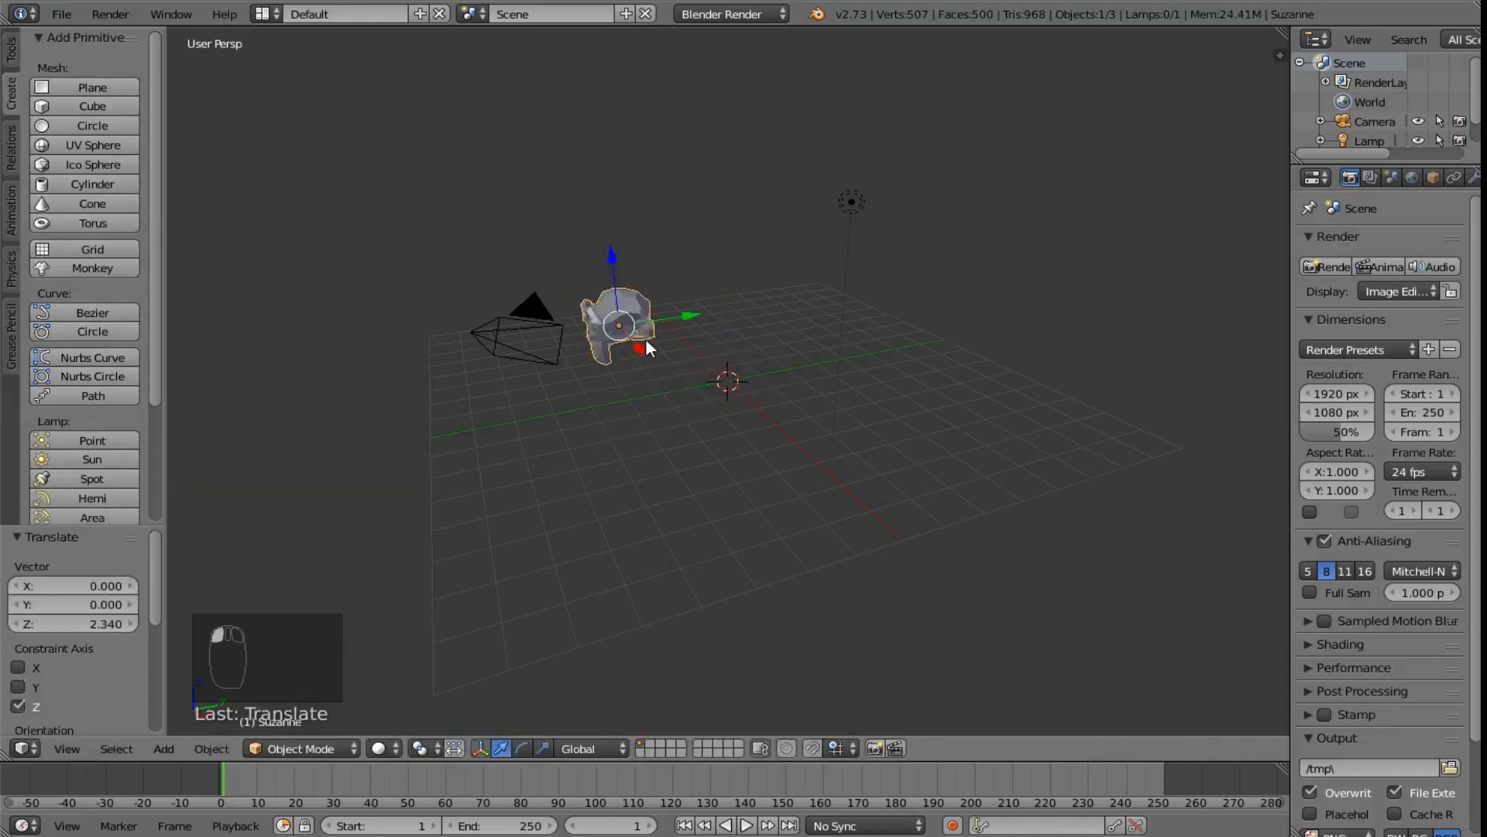
Move the monkey back near the grid's centre and lower it about 1.59 units along Z.
{"action": "left_click_drag", "start_coordinate": [639, 350], "coordinate": [813, 306]}
{"action": "left_click_drag", "start_coordinate": [761, 241], "coordinate": [906, 486]}
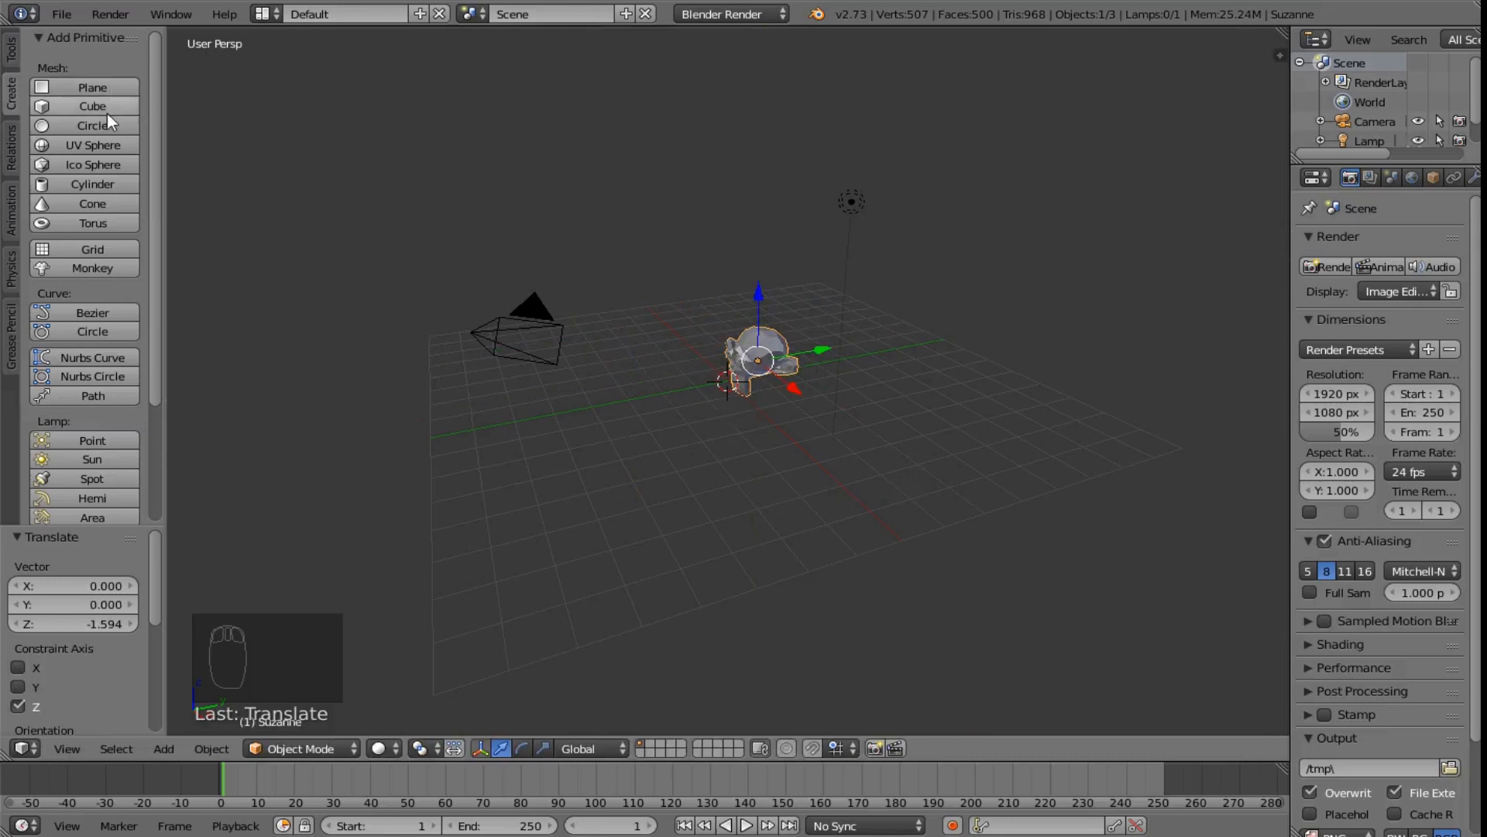
Add a Cone mesh and raise it about 2.31 units along Z, above the monkey's head height.
{"action": "left_click", "coordinate": [90, 203]}
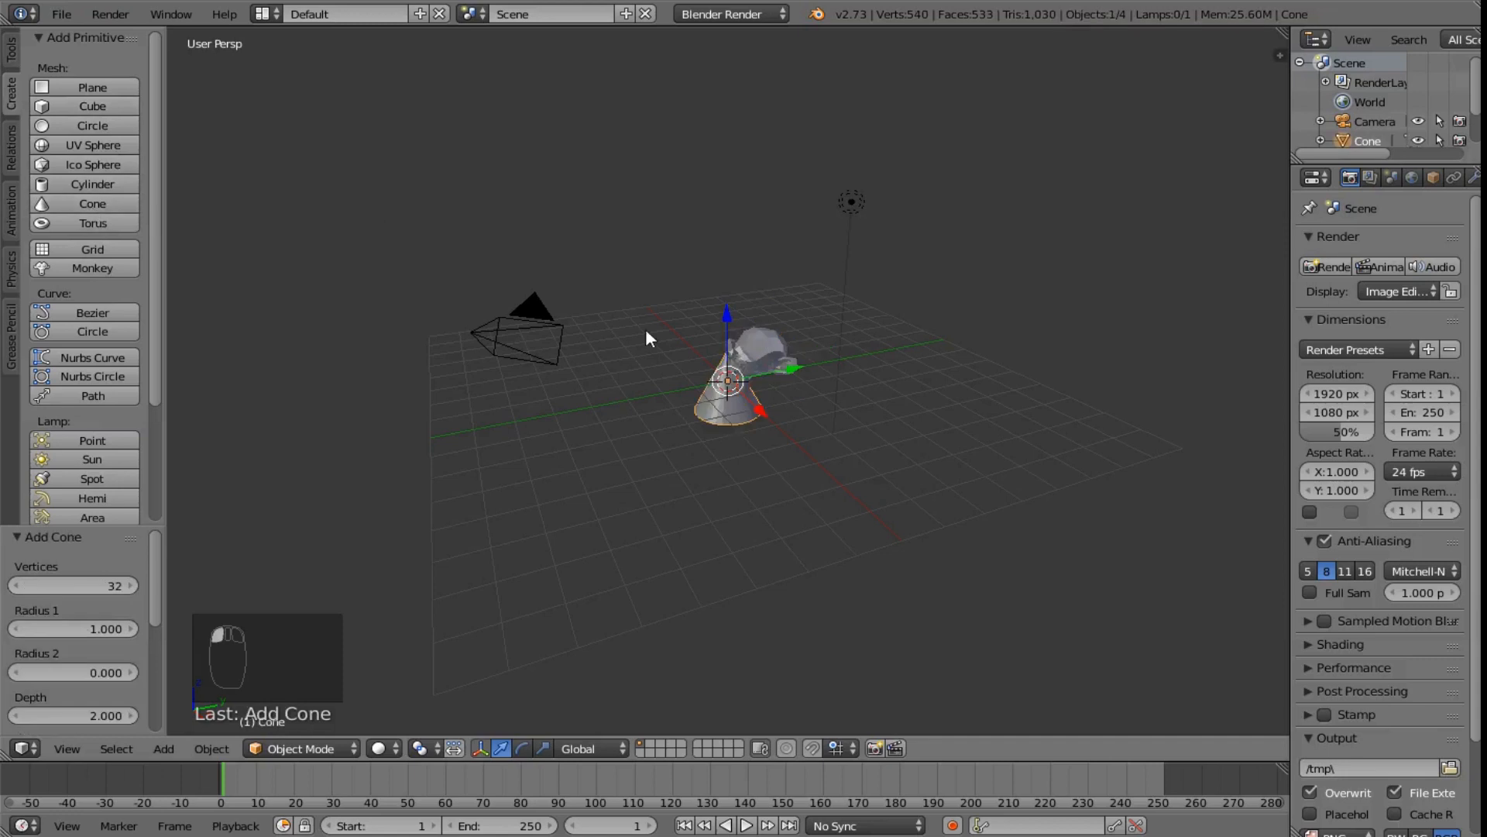
{"action": "middle_click_drag", "start_coordinate": [658, 425], "coordinate": [829, 437]}
{"action": "scroll", "coordinate": [754, 424], "scroll_direction": "up", "scroll_amount": 4}
{"action": "scroll", "coordinate": [758, 423], "scroll_direction": "up", "scroll_amount": 2}
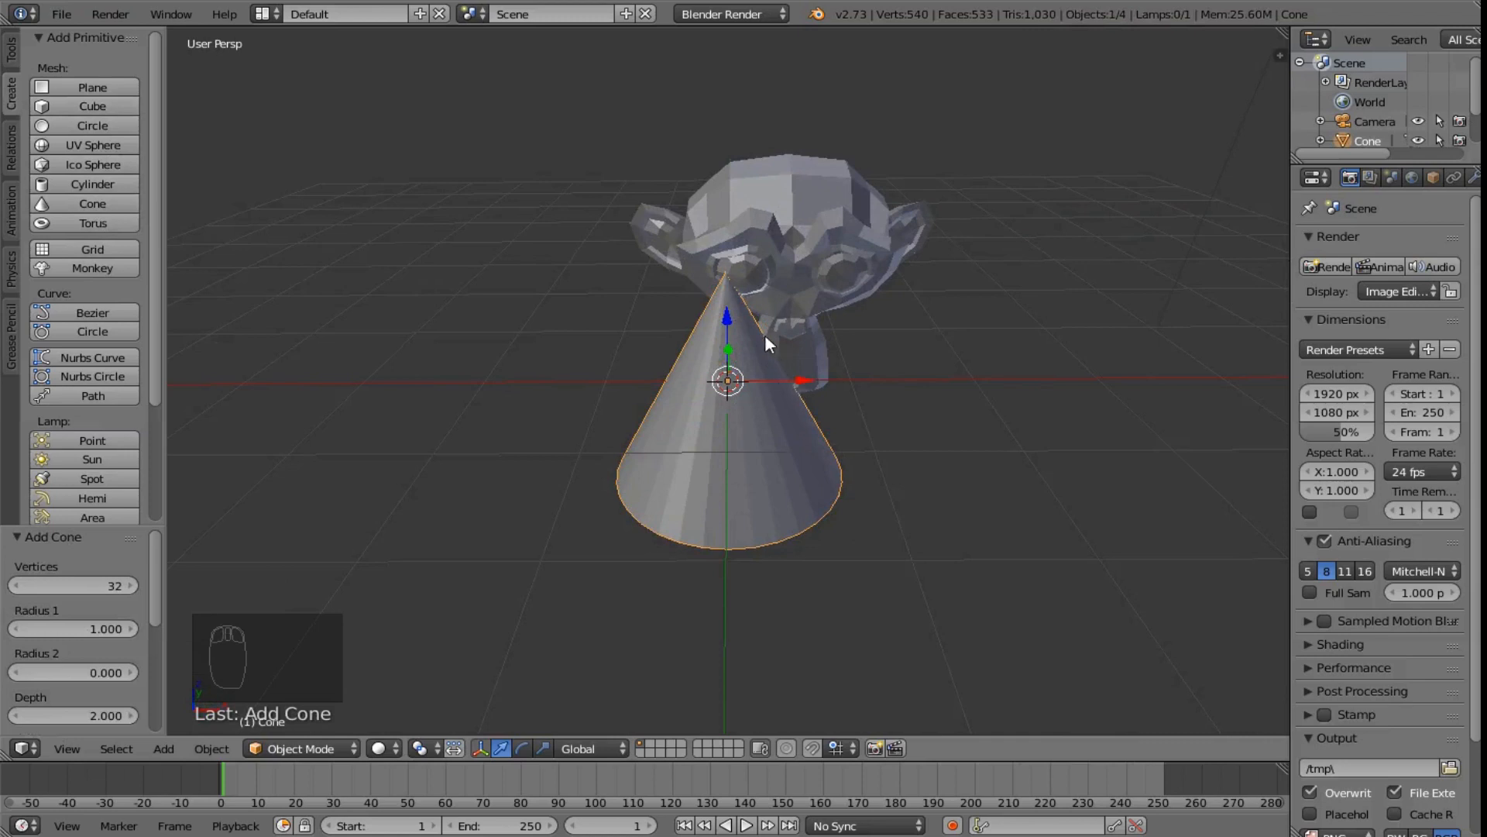
{"action": "scroll", "coordinate": [937, 382], "scroll_direction": "down", "scroll_amount": 2}
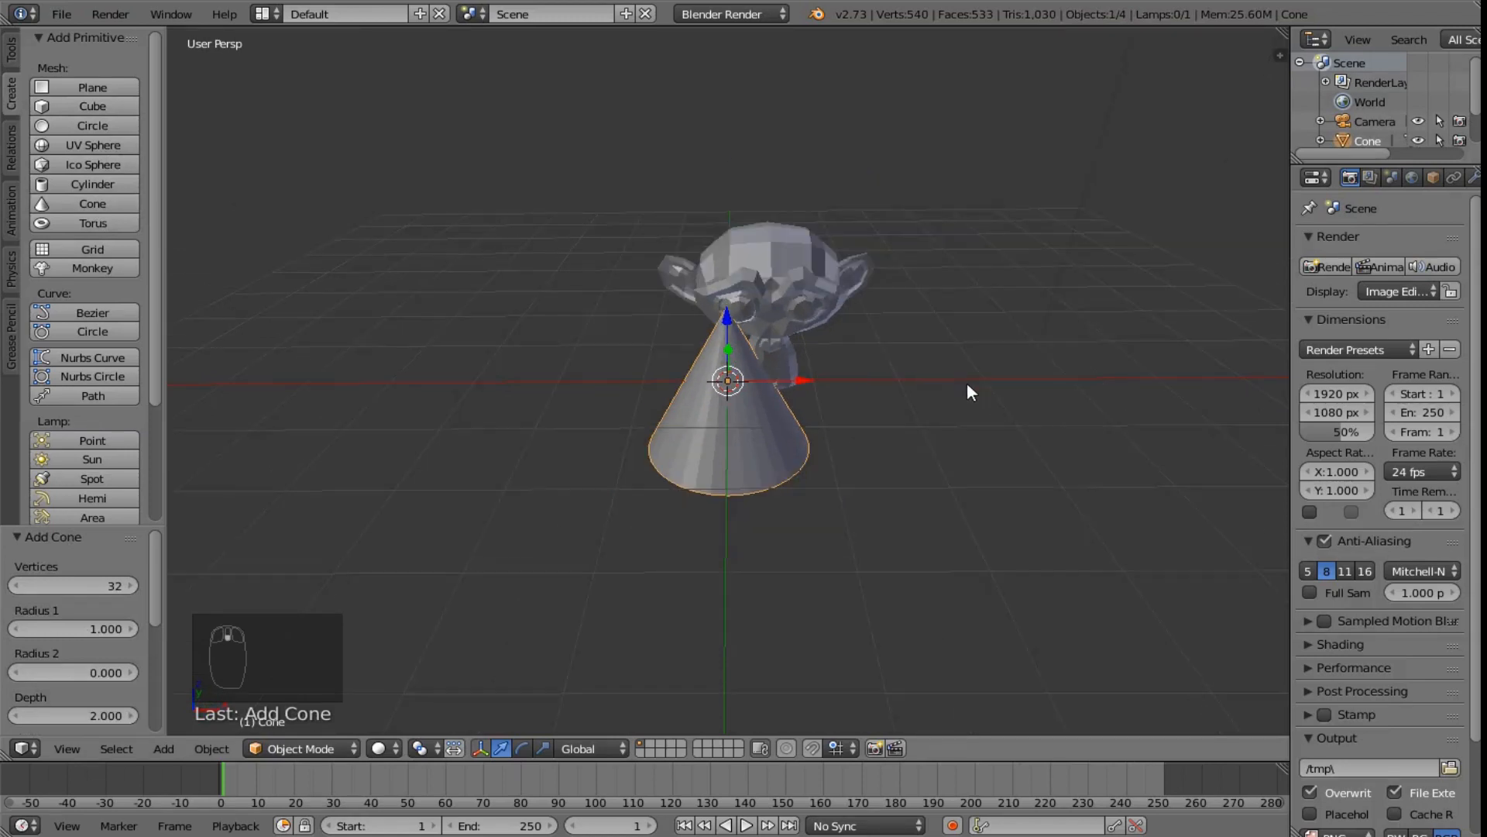
{"action": "middle_click_drag", "start_coordinate": [916, 379], "coordinate": [827, 390]}
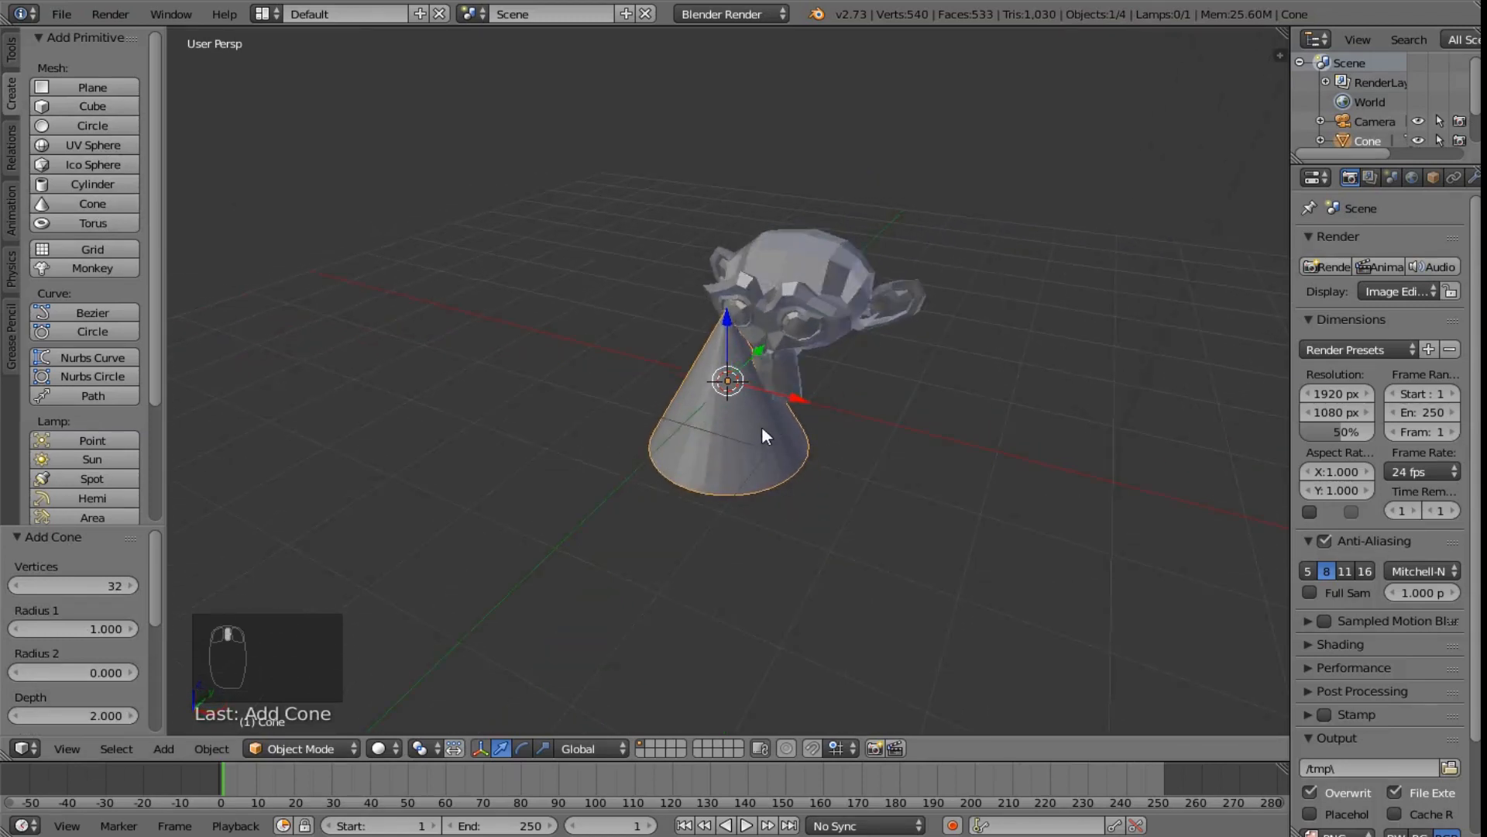
{"action": "right_click", "coordinate": [737, 345]}
{"action": "left_click_drag", "start_coordinate": [726, 318], "coordinate": [719, 91]}
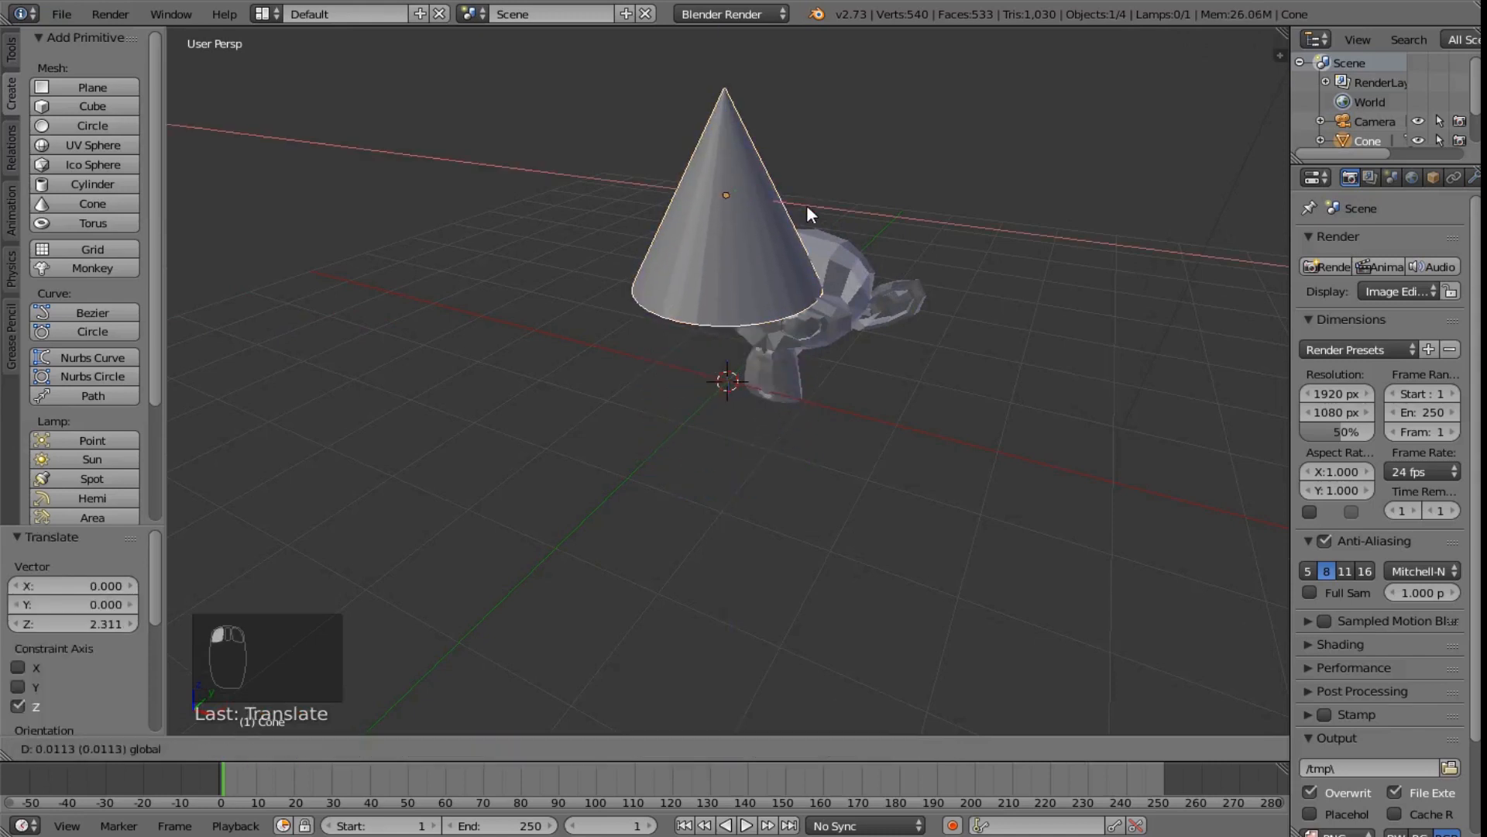
Place the cone on the monkey's head like a hat, moving it about 0.58 units along X and 0.70 units along Y.
{"action": "left_click_drag", "start_coordinate": [806, 205], "coordinate": [844, 227]}
{"action": "middle_click_drag", "start_coordinate": [902, 412], "coordinate": [831, 413]}
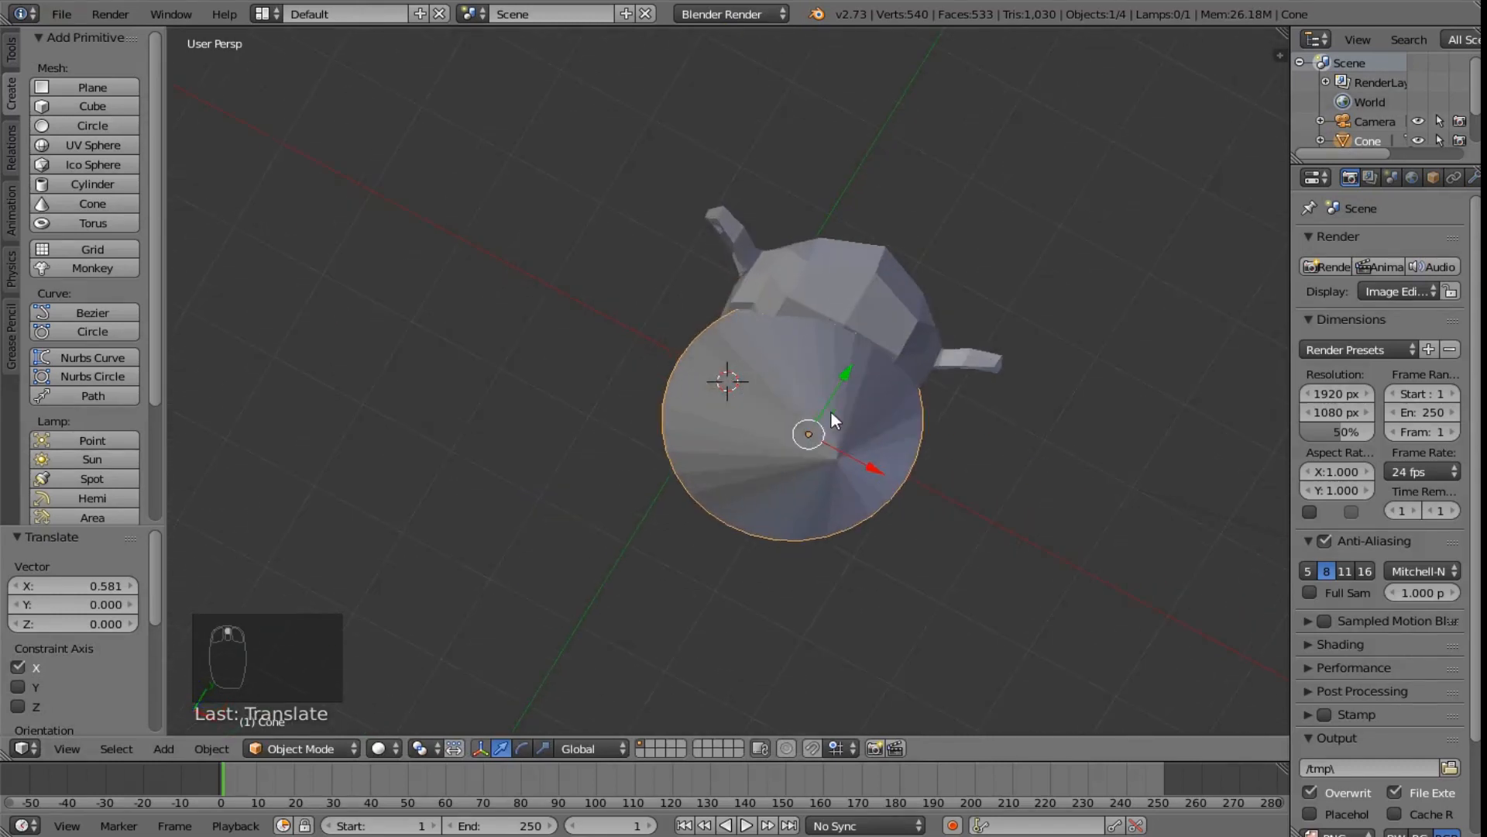
{"action": "left_click_drag", "start_coordinate": [851, 377], "coordinate": [892, 300]}
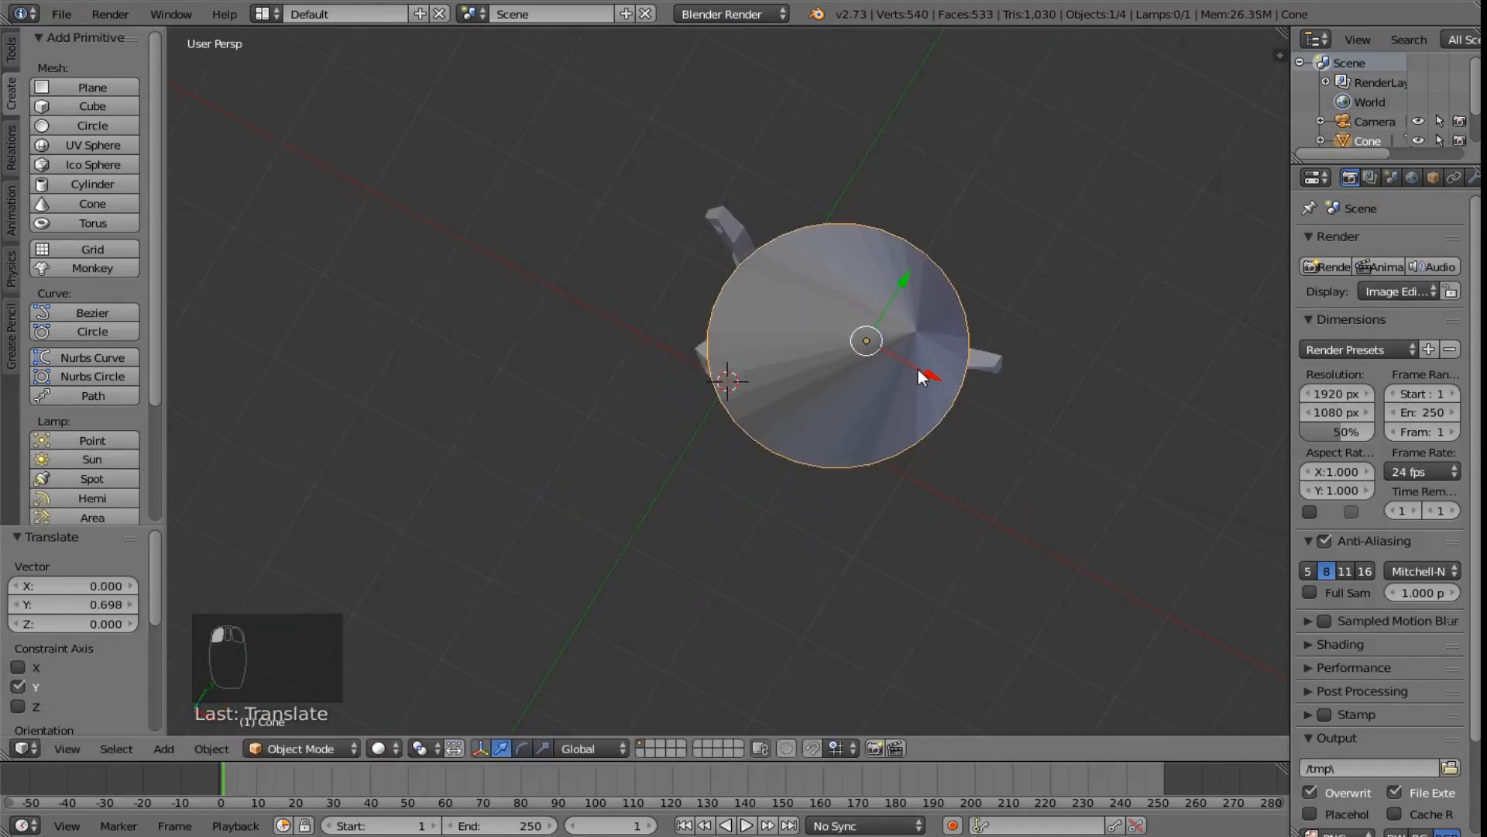
{"action": "middle_click_drag", "start_coordinate": [912, 568], "coordinate": [921, 383]}
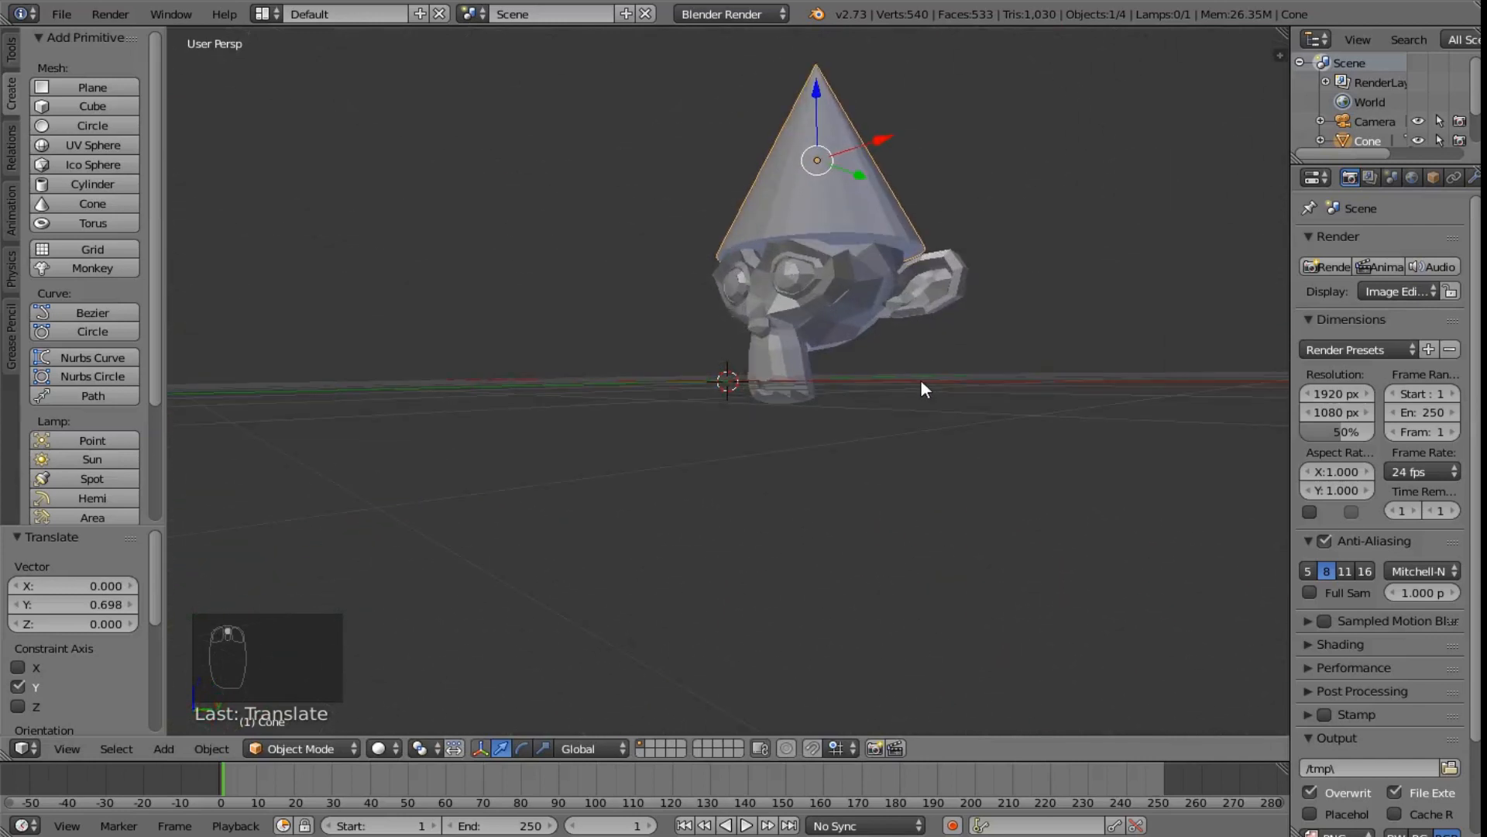
Render a test image of the monkey wearing the cone, then return to the 3D view.
{"action": "scroll", "coordinate": [824, 434], "scroll_direction": "down", "scroll_amount": 4}
{"action": "middle_click_drag", "start_coordinate": [827, 435], "coordinate": [858, 486]}
{"action": "key", "text": "F12"}
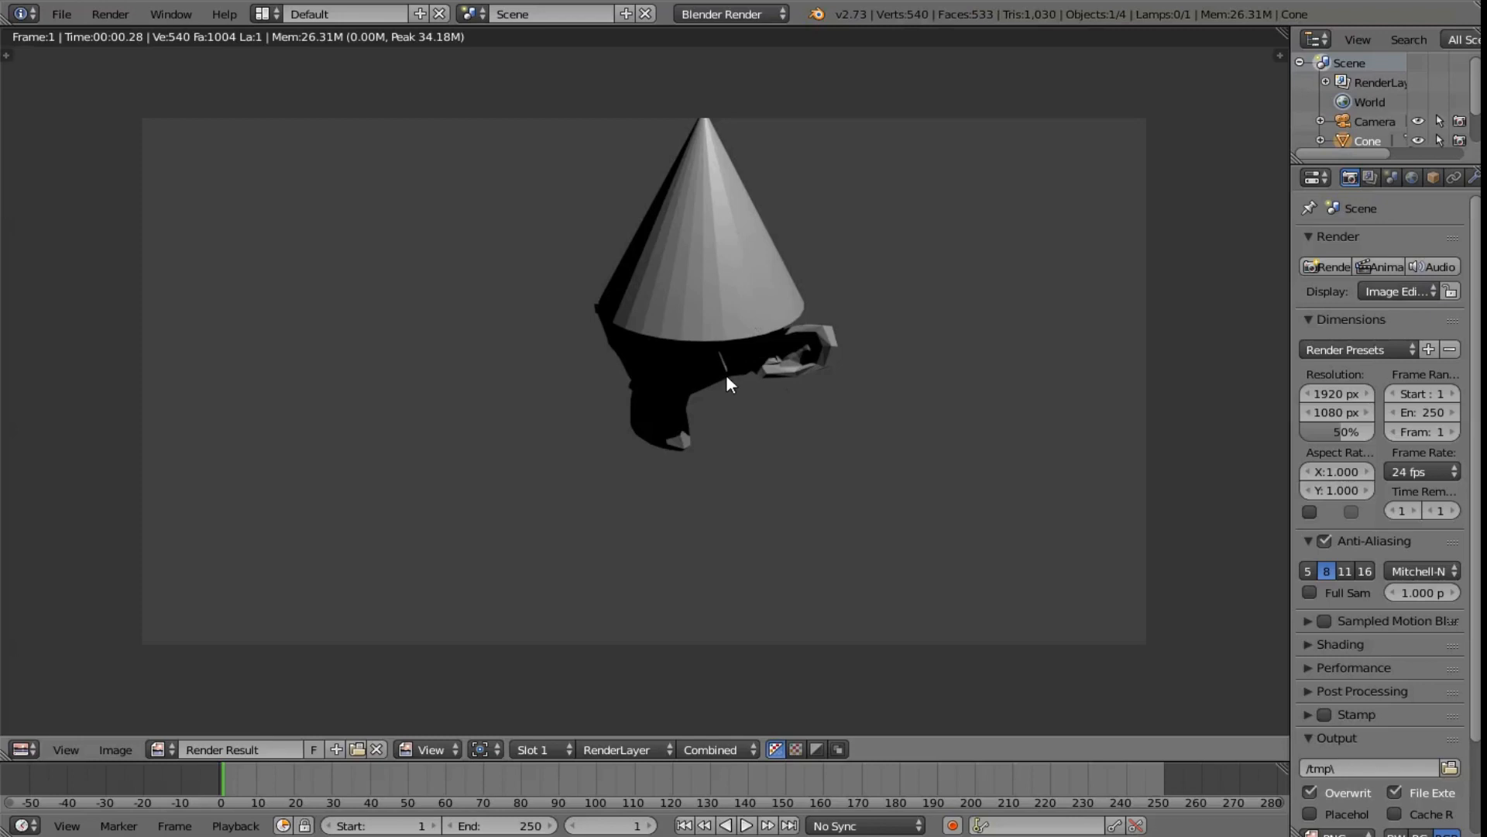
{"action": "key", "text": "Escape"}
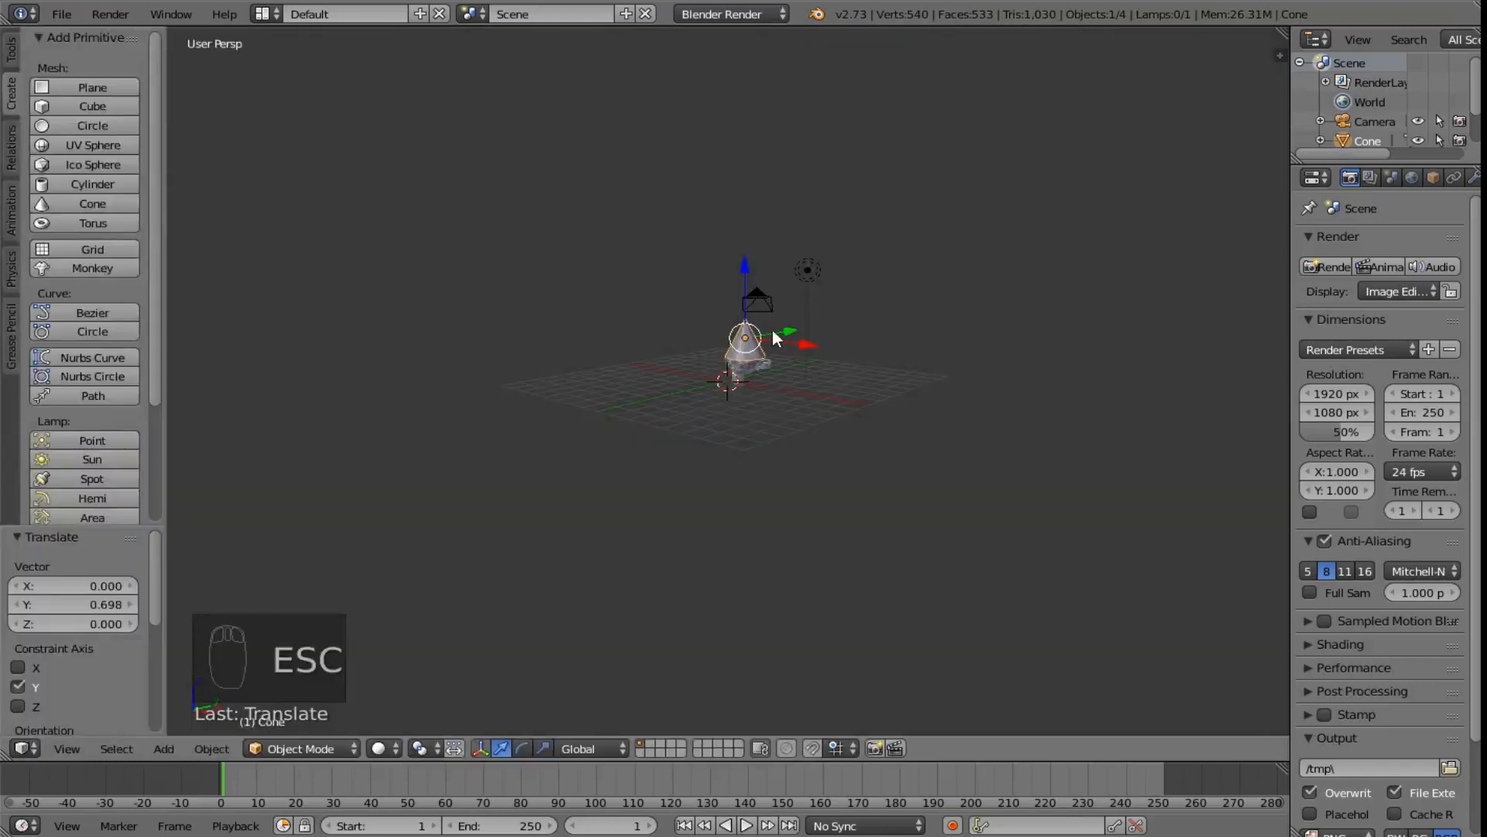
Move the lamp toward the monkey's face side in negative Y and about -3.06 units along X, and lower it about 1.67 units.
{"action": "scroll", "coordinate": [832, 353], "scroll_direction": "up", "scroll_amount": 4}
{"action": "middle_click_drag", "start_coordinate": [882, 377], "coordinate": [886, 299]}
{"action": "scroll", "coordinate": [886, 299], "scroll_direction": "down", "scroll_amount": 4}
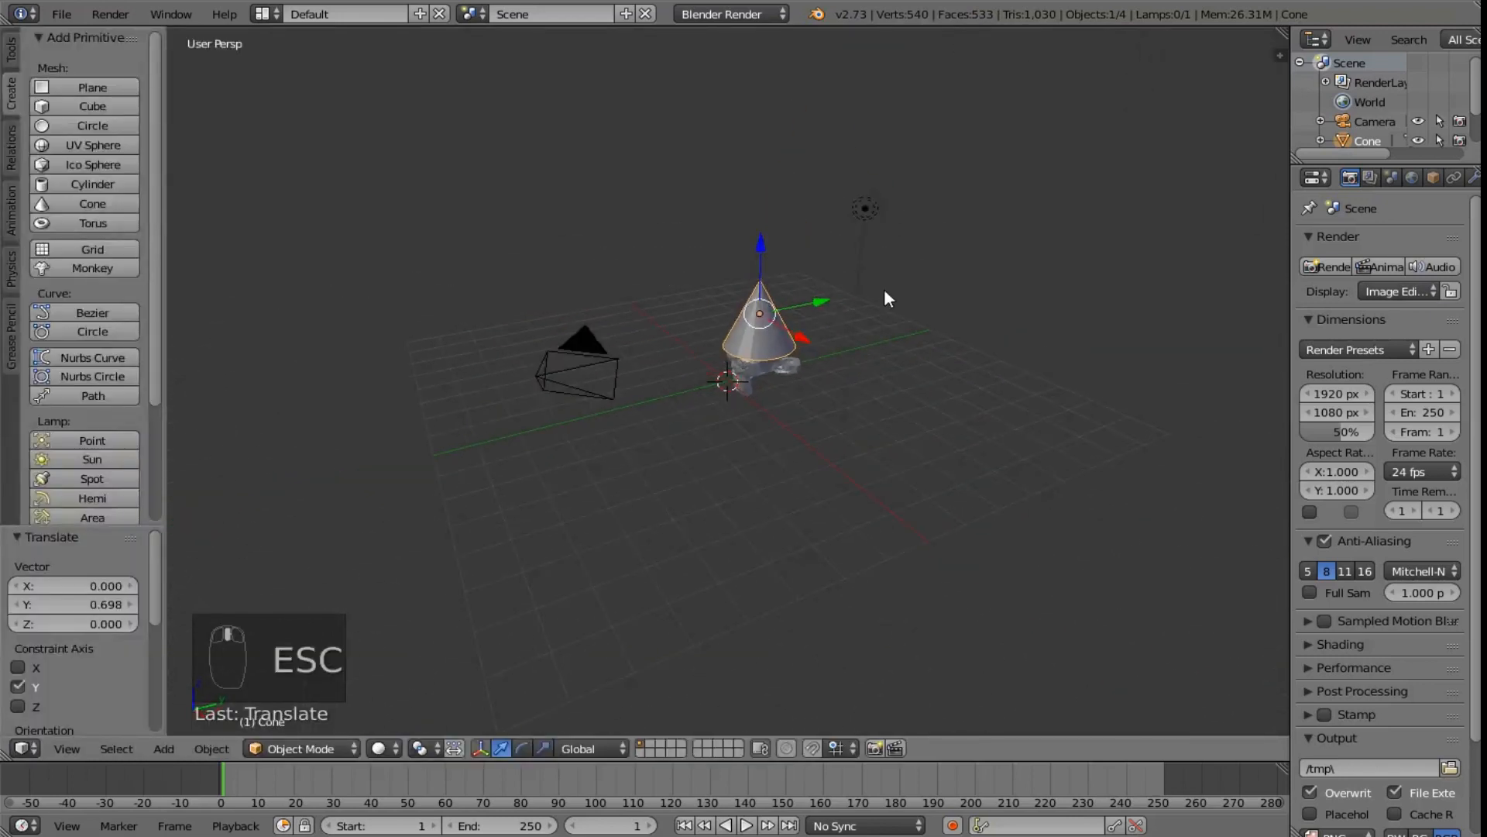
{"action": "right_click", "coordinate": [866, 207]}
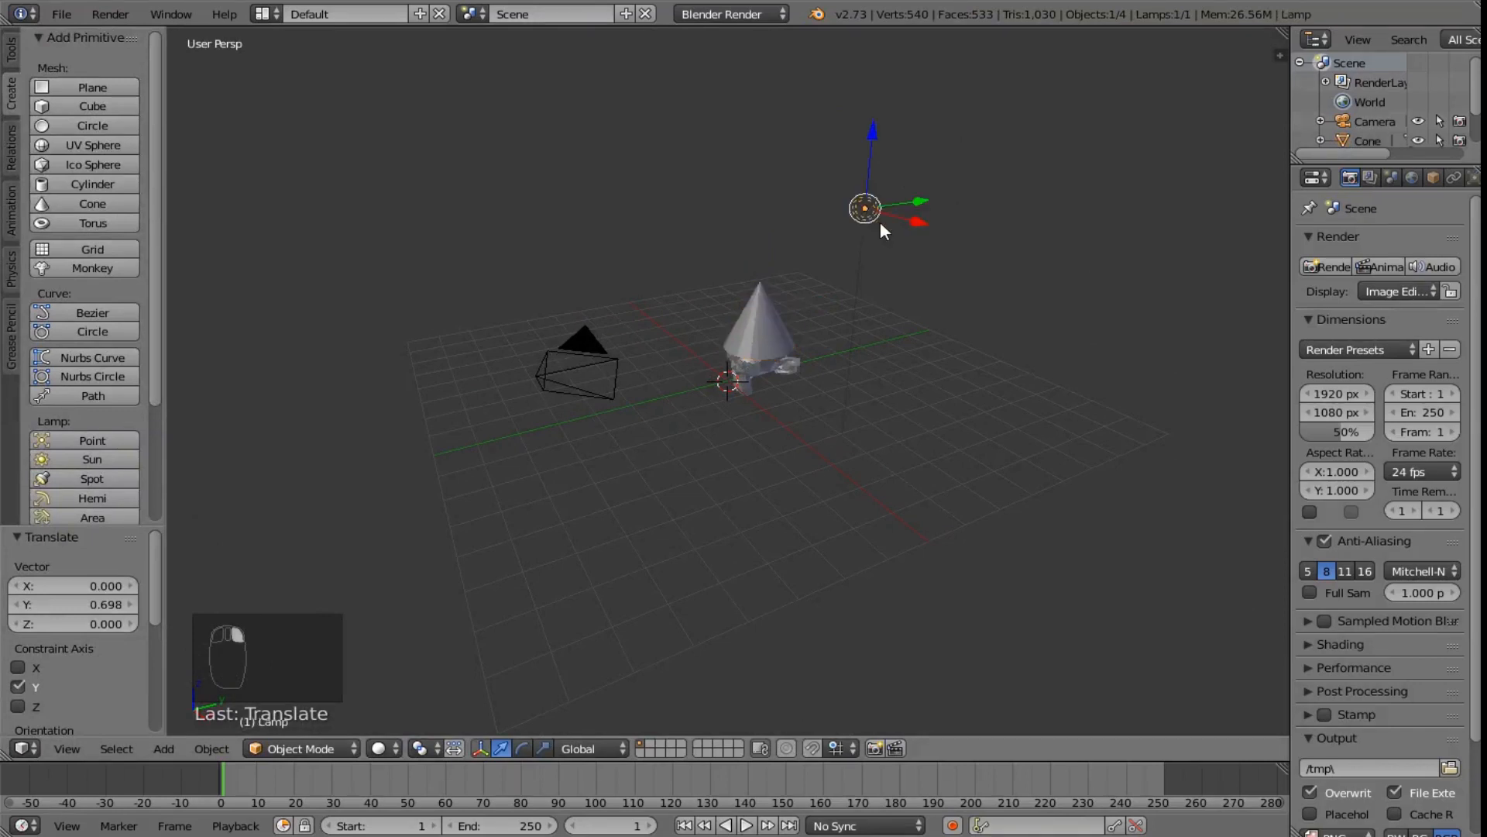
{"action": "left_click_drag", "start_coordinate": [923, 206], "coordinate": [652, 207]}
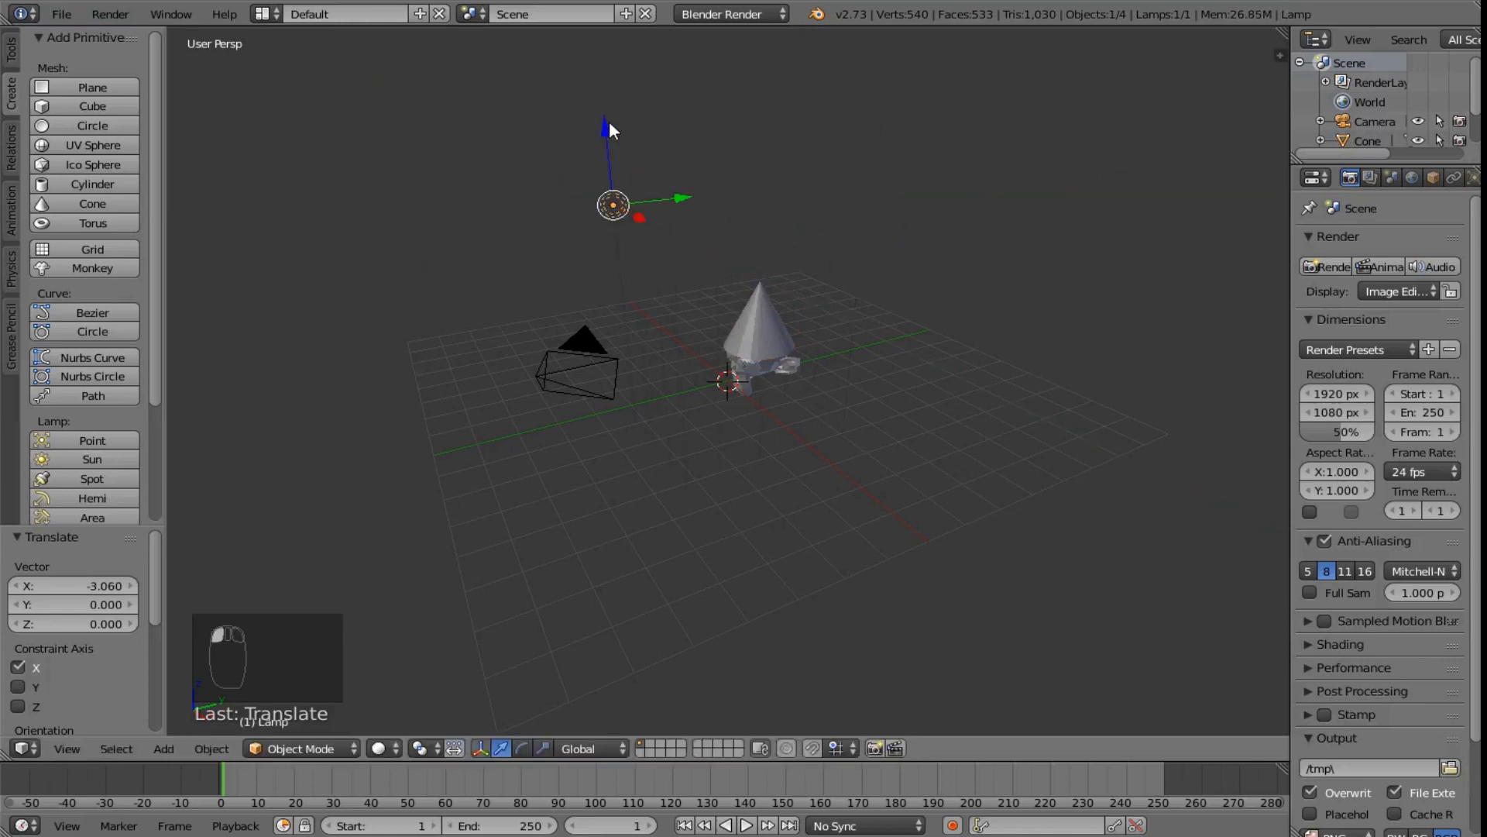
{"action": "left_click_drag", "start_coordinate": [609, 129], "coordinate": [606, 213]}
Render the scene again to check the lighting from the moved lamp, then close the render.
{"action": "middle_click_drag", "start_coordinate": [732, 442], "coordinate": [779, 421]}
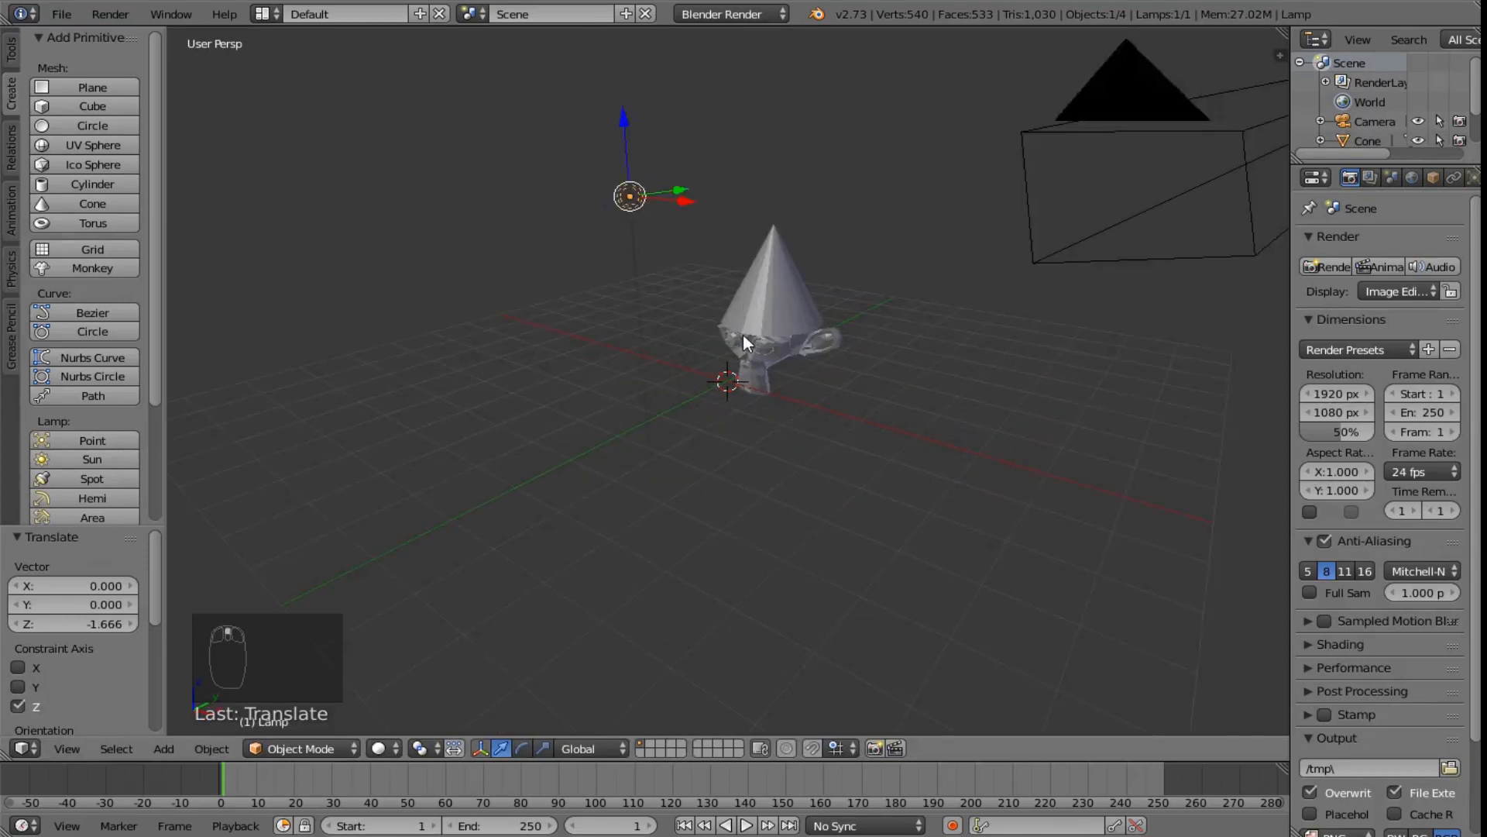
{"action": "key", "text": "F12"}
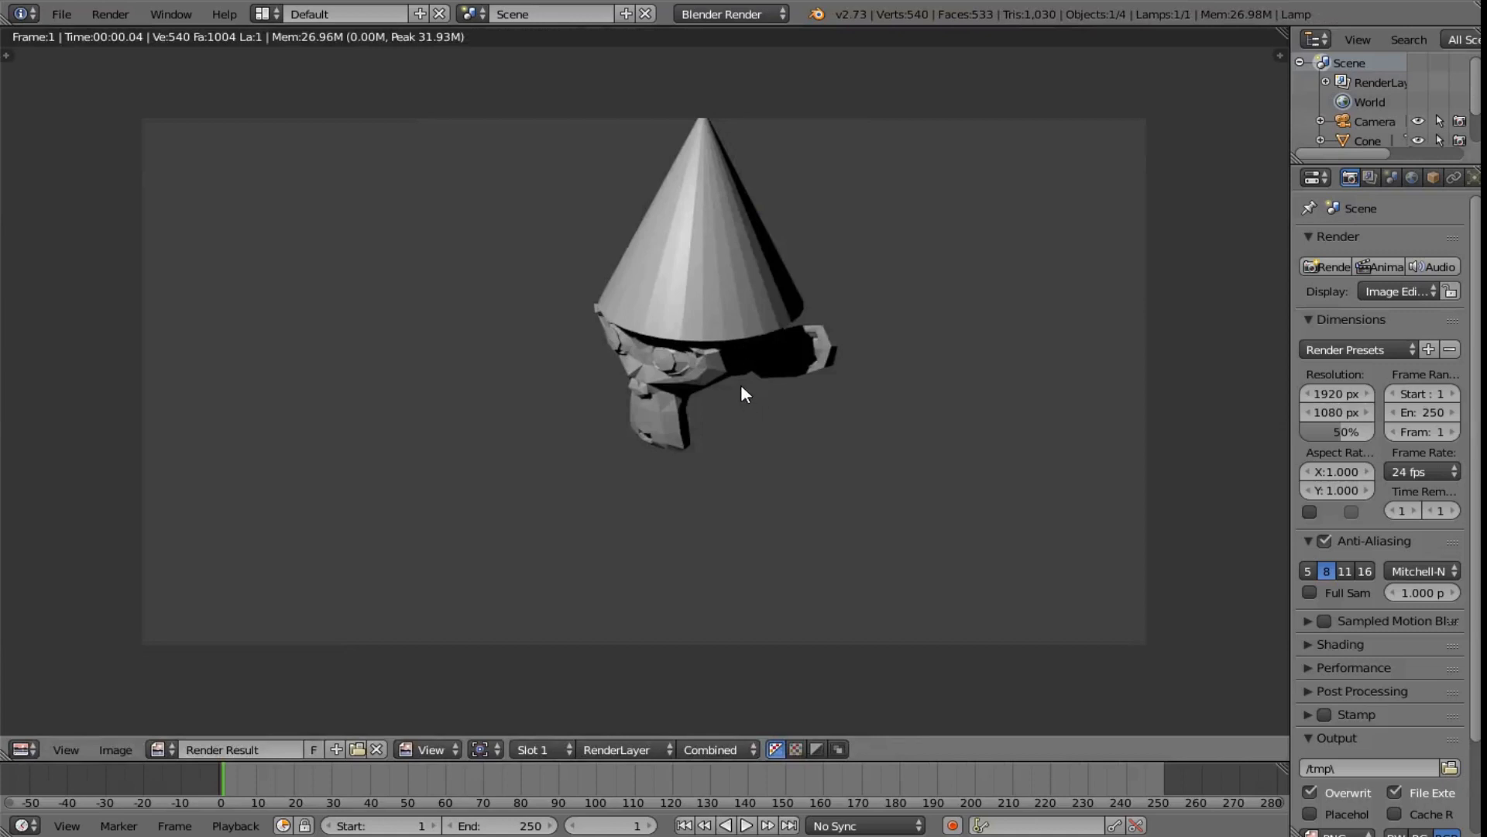
{"action": "key", "text": "Escape"}
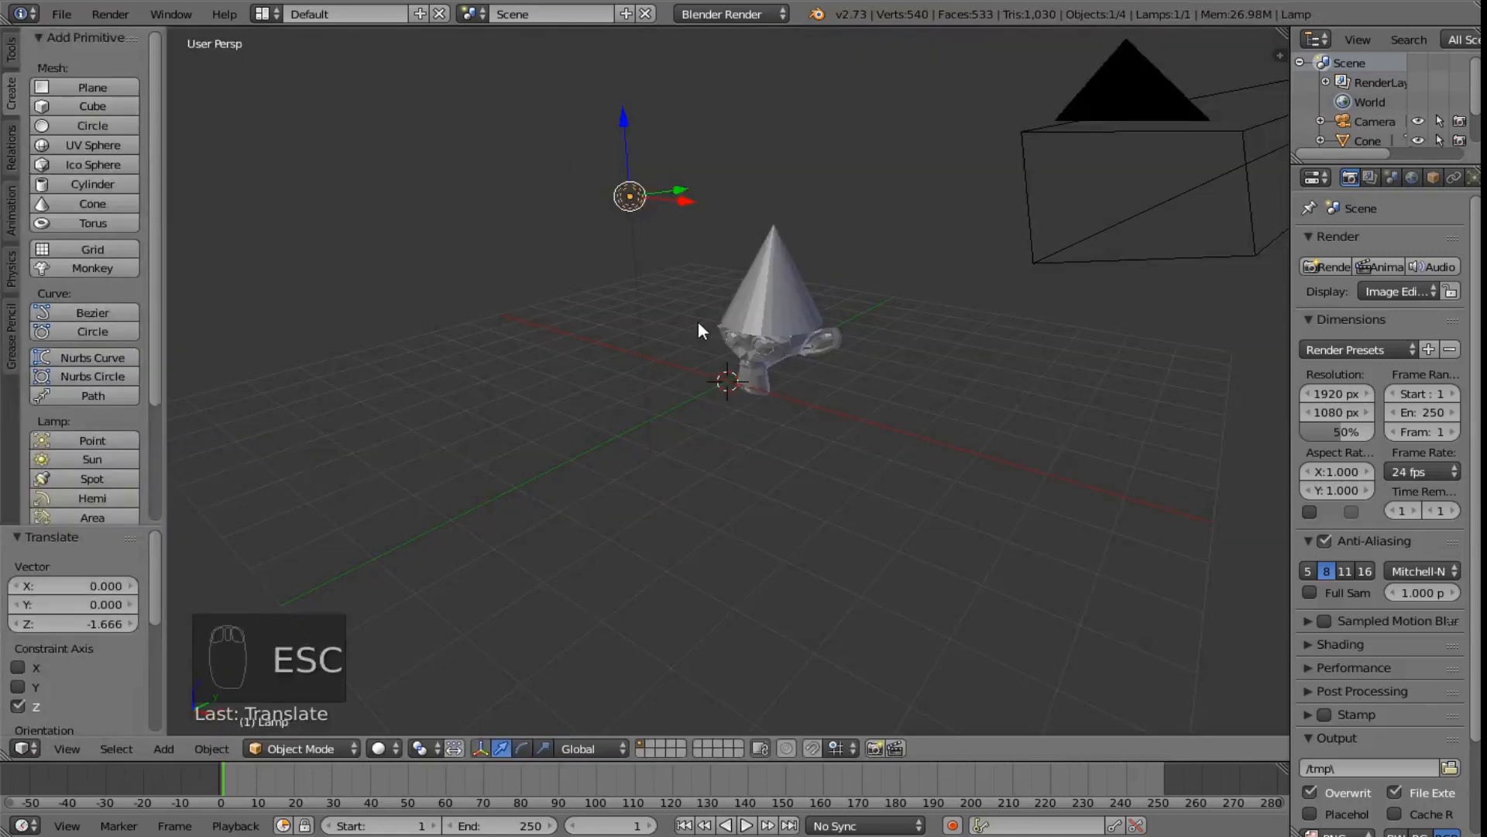